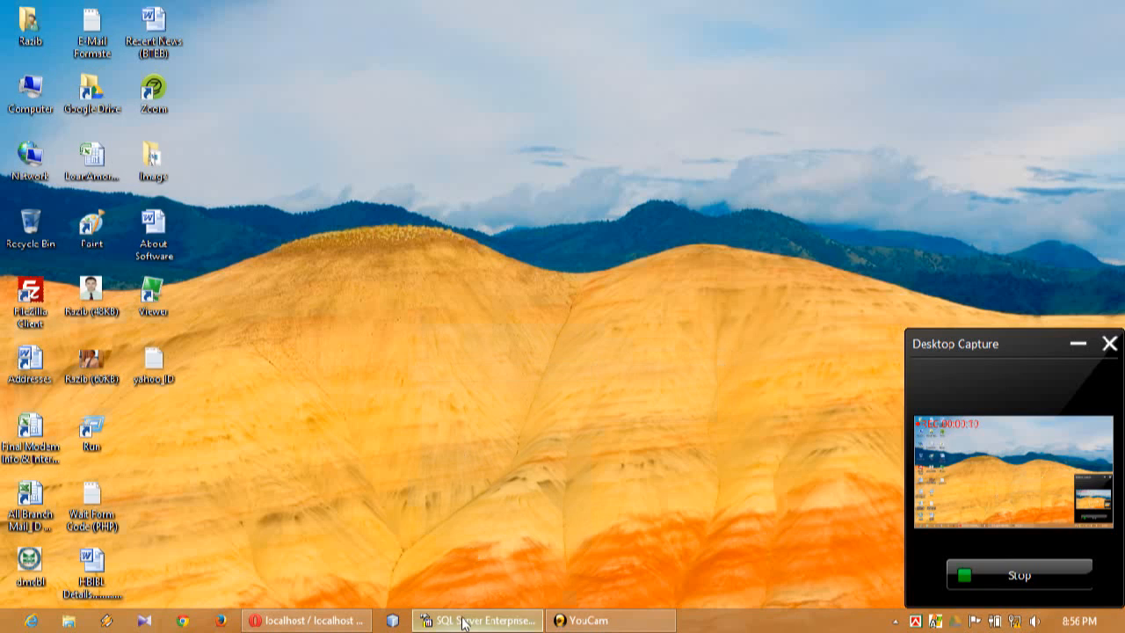
Switch to SQL Server Enterprise Manager and view all rows of the BankSoft database's Area table, closing the data view when done
{"action": "left_click", "coordinate": [474, 620]}
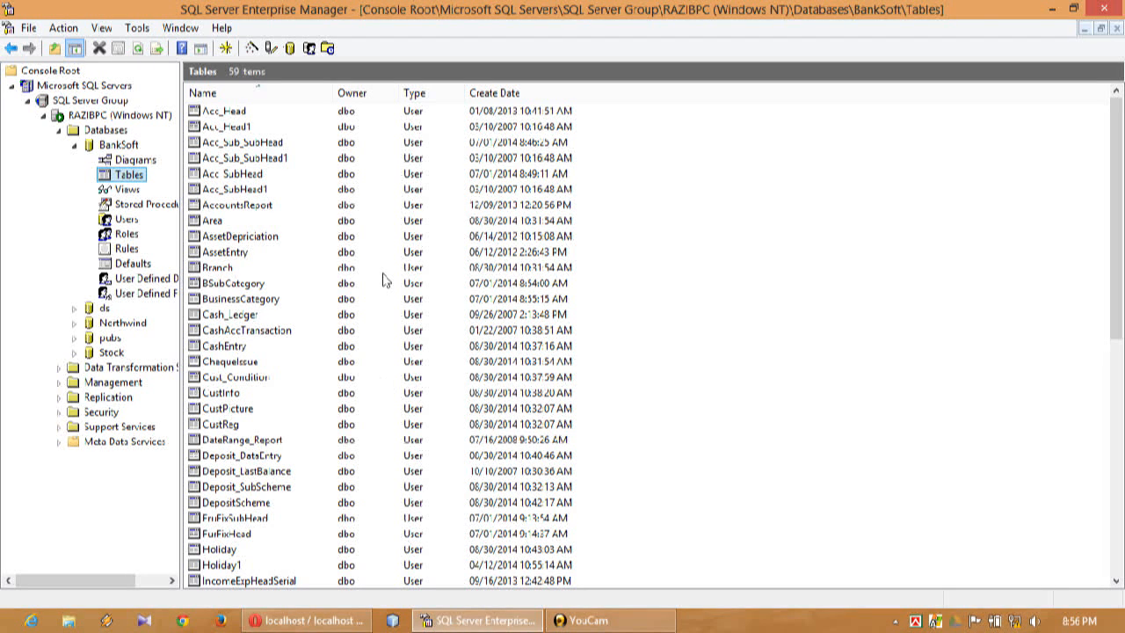
{"action": "left_click", "coordinate": [649, 233]}
{"action": "left_click", "coordinate": [216, 220]}
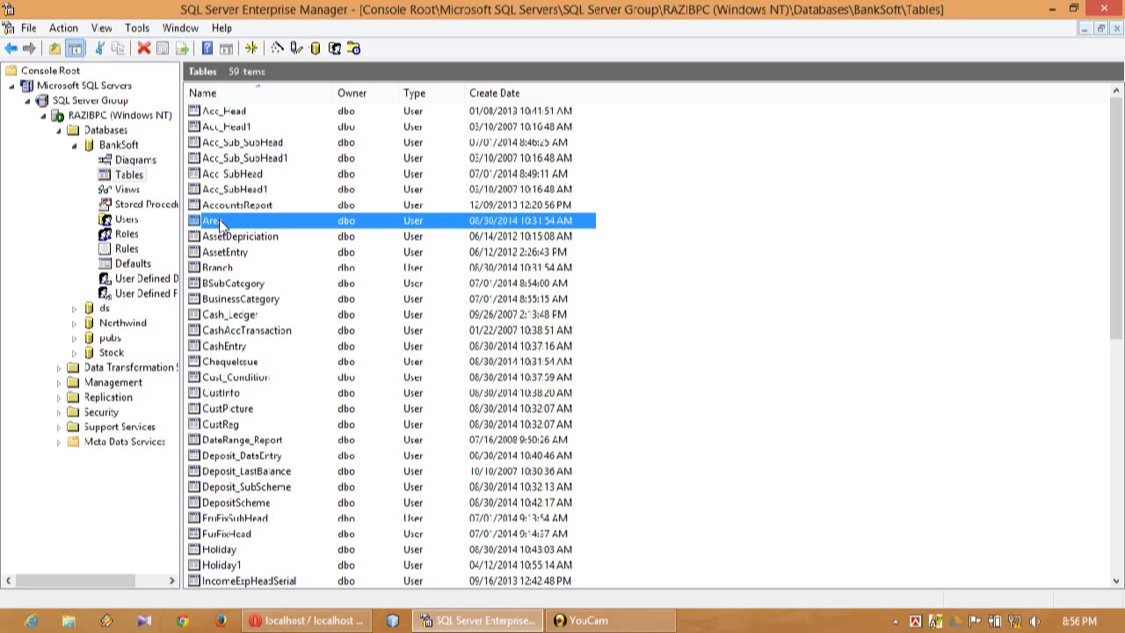
{"action": "right_click", "coordinate": [218, 223]}
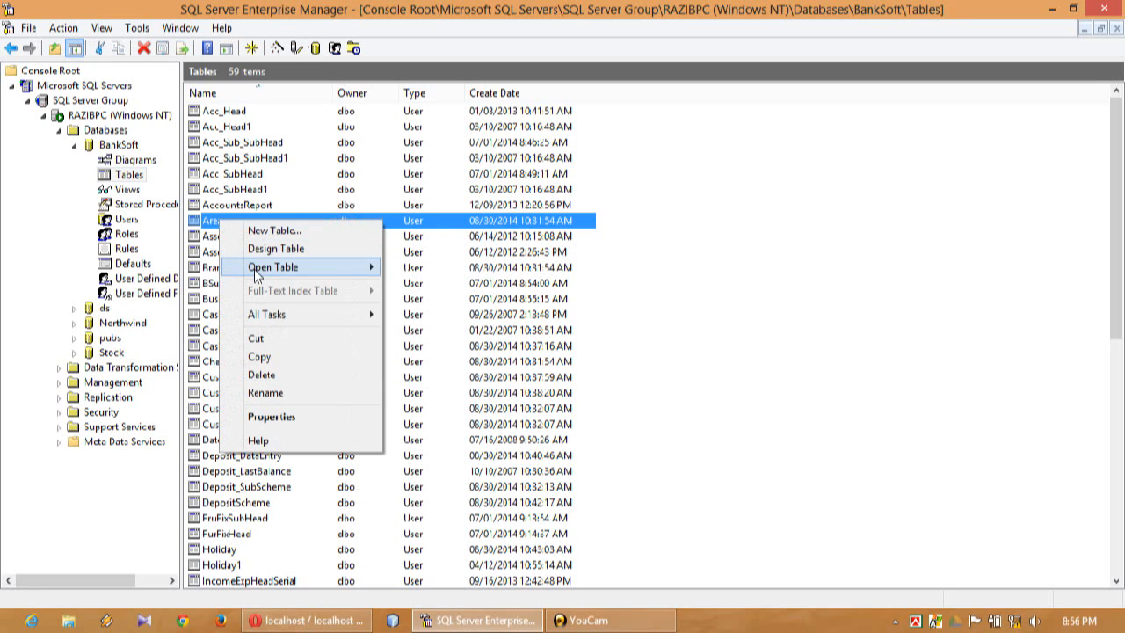
{"action": "mouse_move", "coordinate": [251, 267]}
{"action": "left_click", "coordinate": [430, 269]}
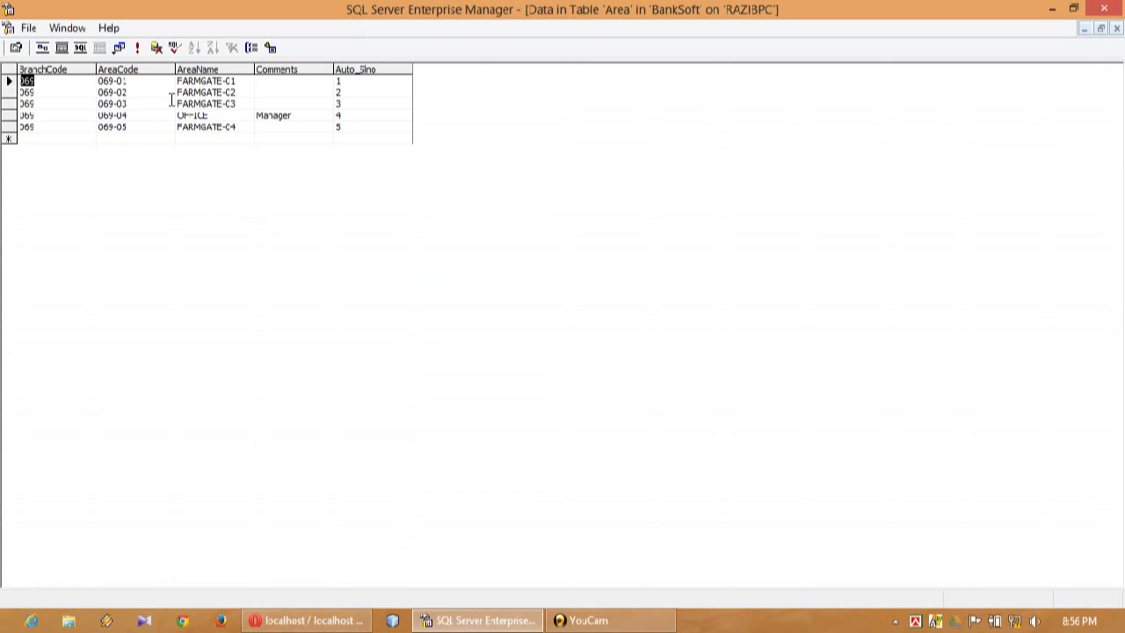
{"action": "left_click", "coordinate": [1117, 28]}
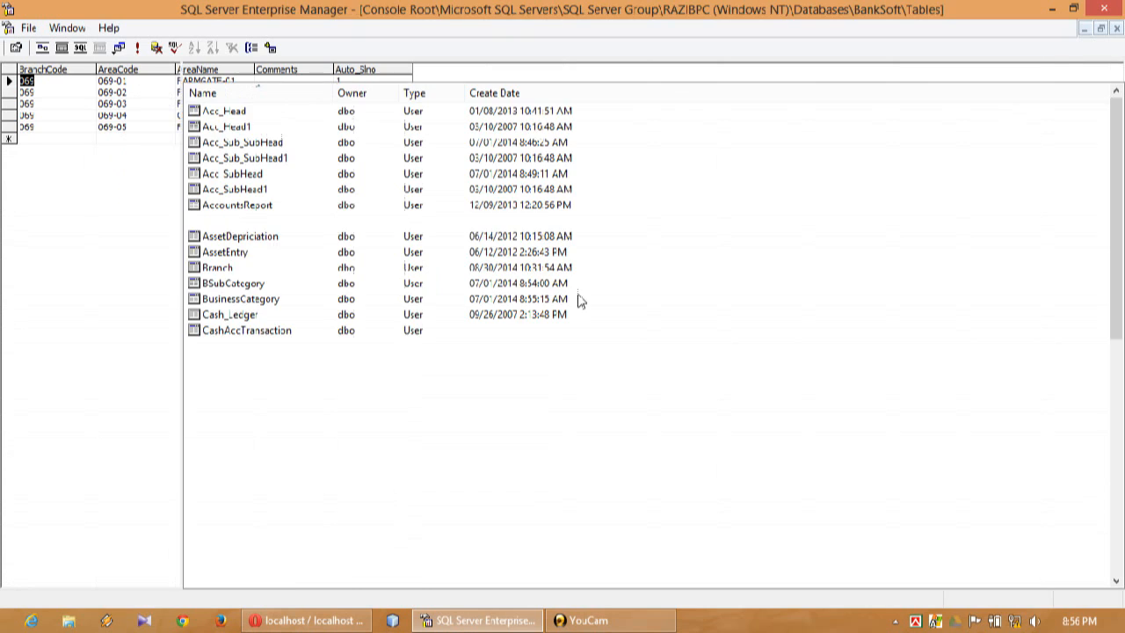
View all rows of the RecoveryRate table in BankSoft, and return to the table list
{"action": "scroll", "coordinate": [353, 389], "scroll_direction": "down", "scroll_amount": 3}
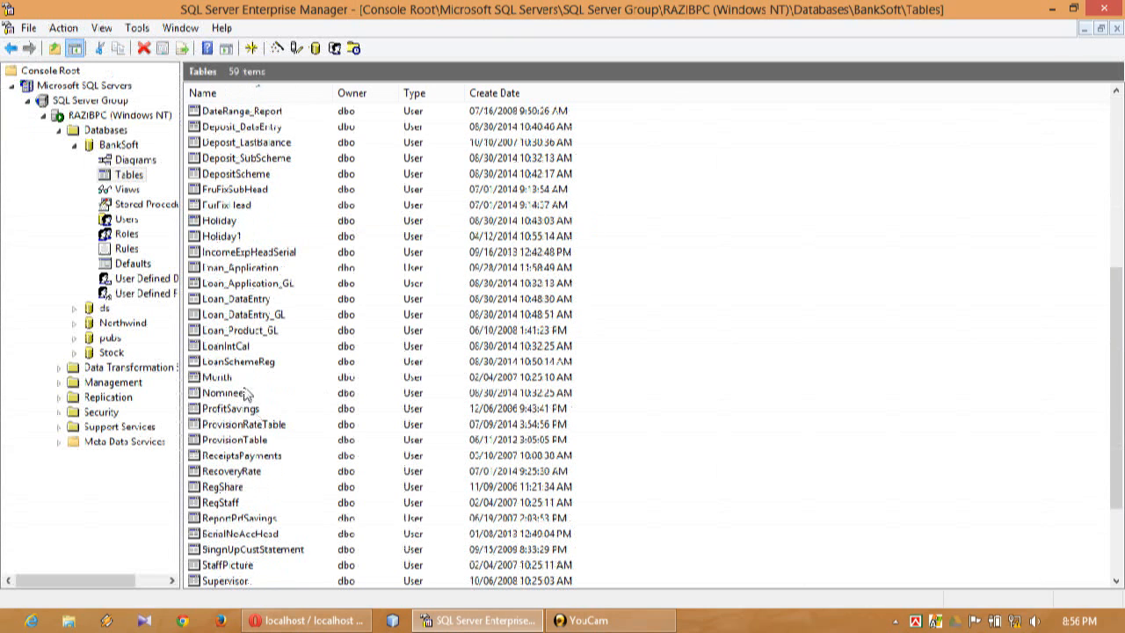
{"action": "left_click", "coordinate": [233, 472]}
{"action": "right_click", "coordinate": [233, 472]}
{"action": "mouse_move", "coordinate": [326, 288]}
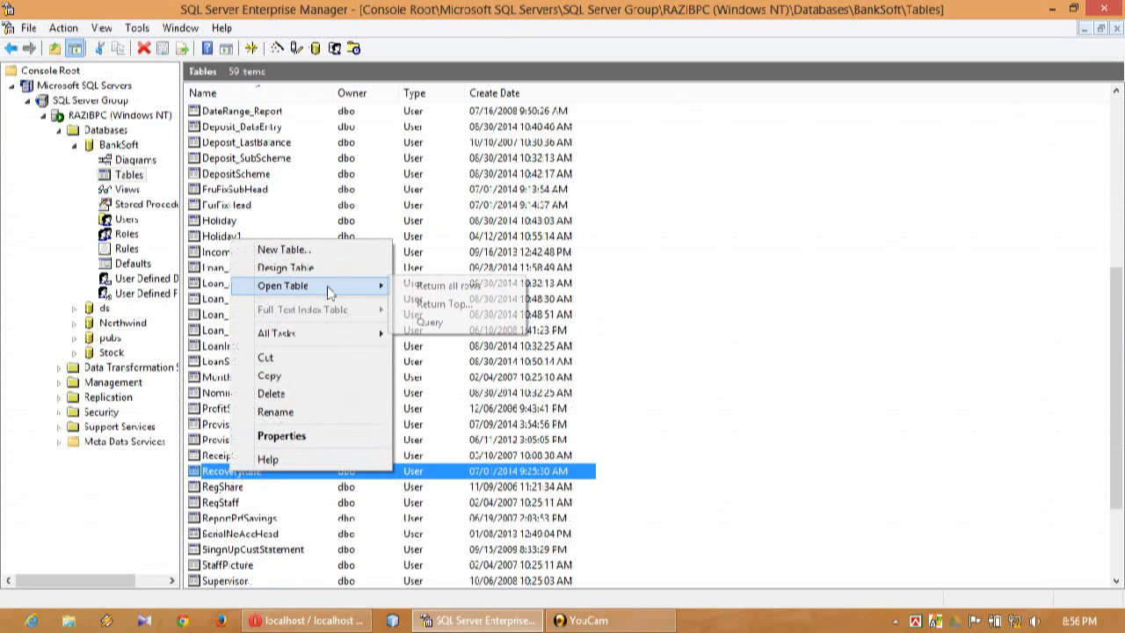
{"action": "left_click", "coordinate": [444, 290]}
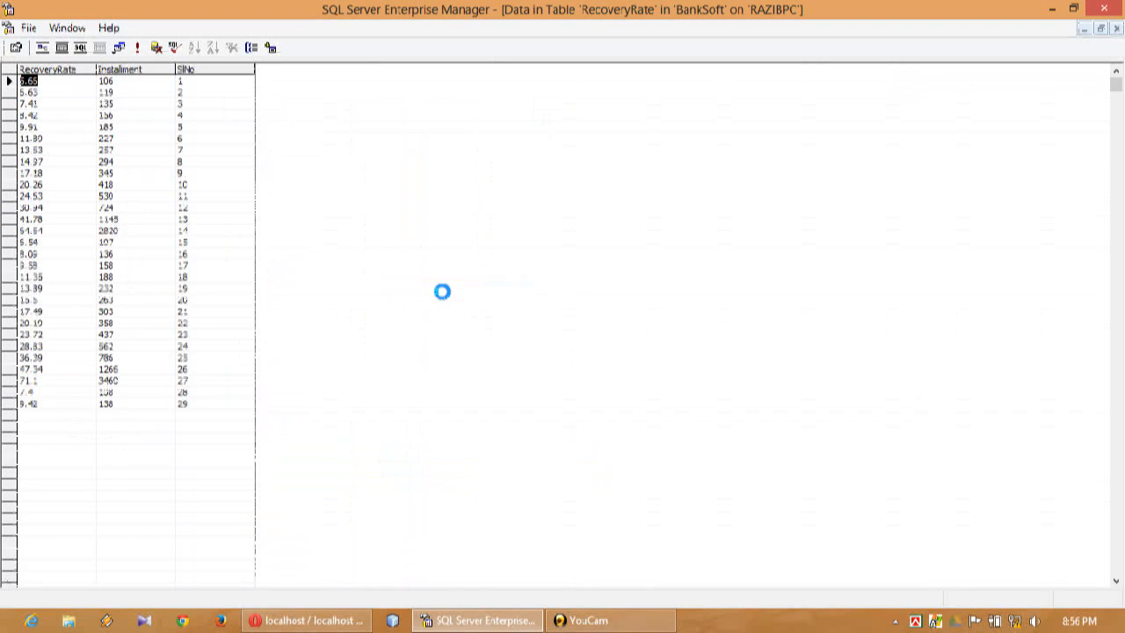
{"action": "scroll", "coordinate": [445, 300], "scroll_direction": "down", "scroll_amount": 4}
{"action": "scroll", "coordinate": [445, 299], "scroll_direction": "up", "scroll_amount": 4}
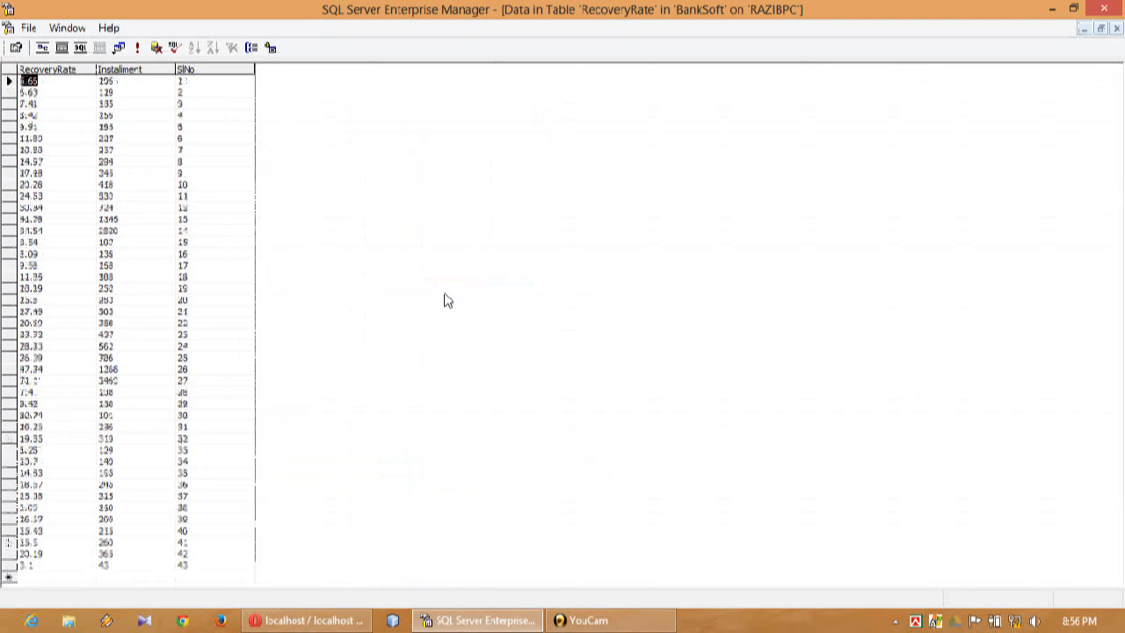
{"action": "left_click", "coordinate": [1116, 29]}
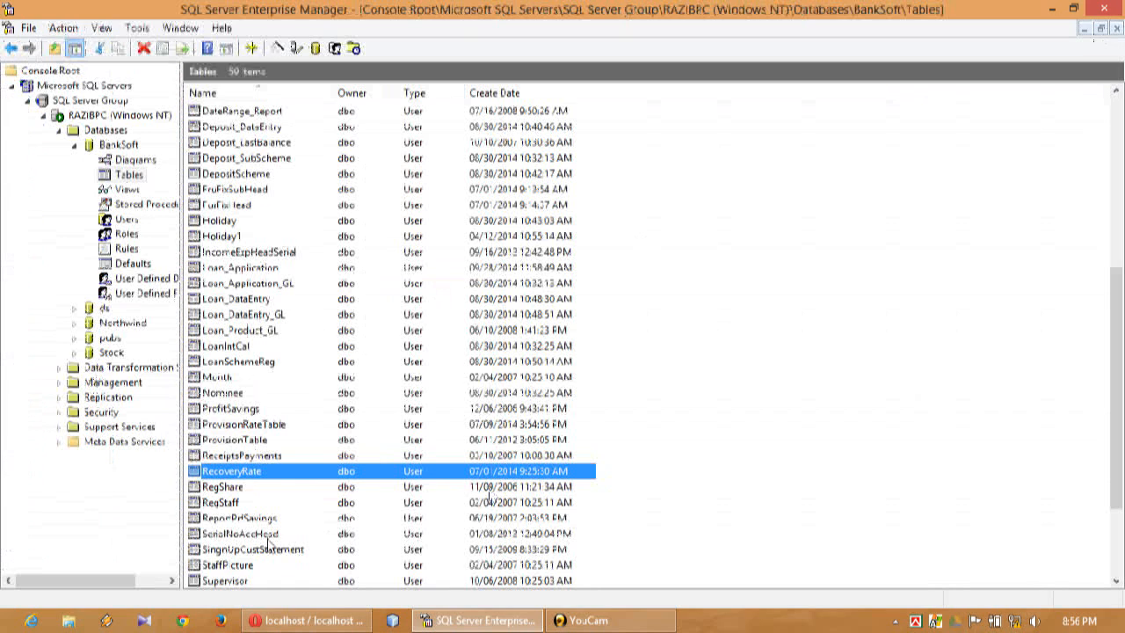
Start a data export from the RecoveryRate table, accepting the BankSoft database with Windows Authentication as the source
{"action": "right_click", "coordinate": [249, 476]}
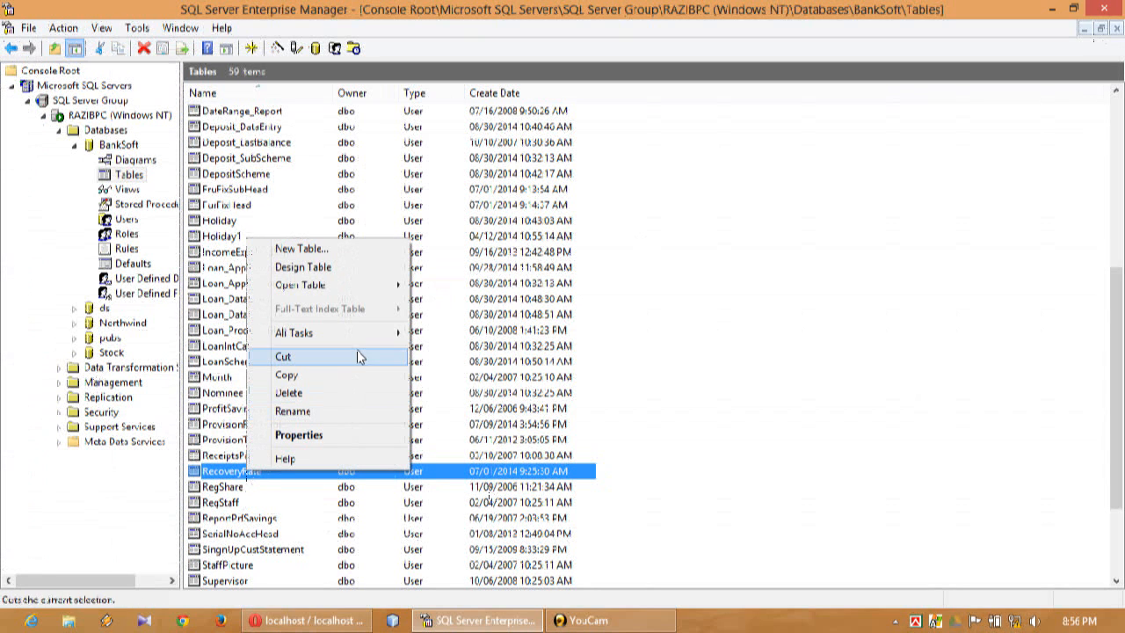
{"action": "mouse_move", "coordinate": [358, 336]}
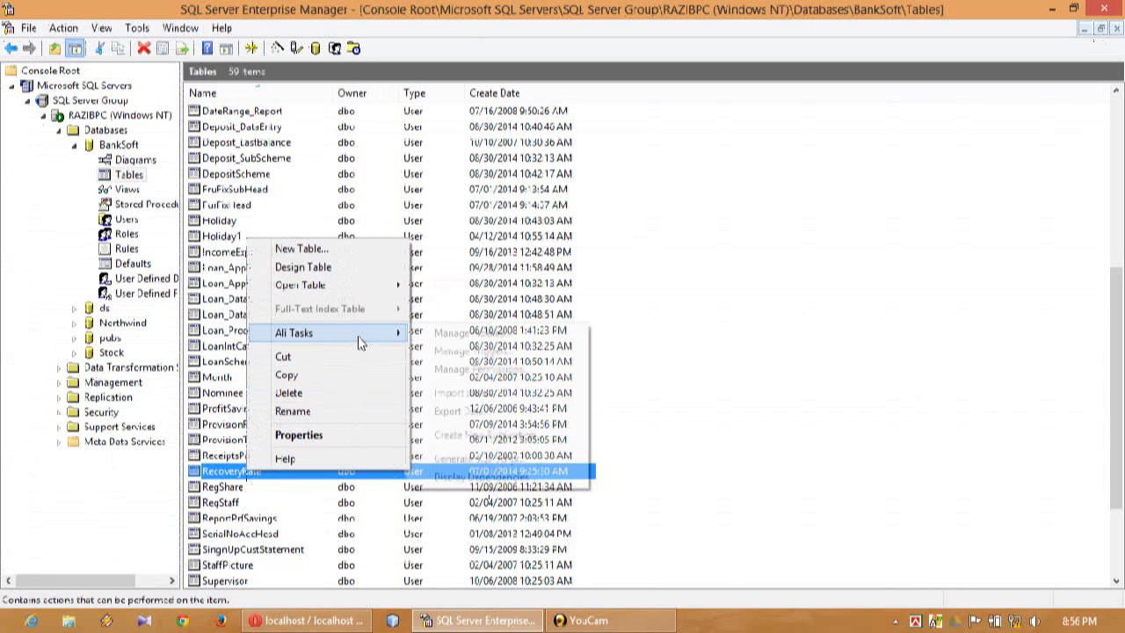
{"action": "left_click", "coordinate": [497, 411]}
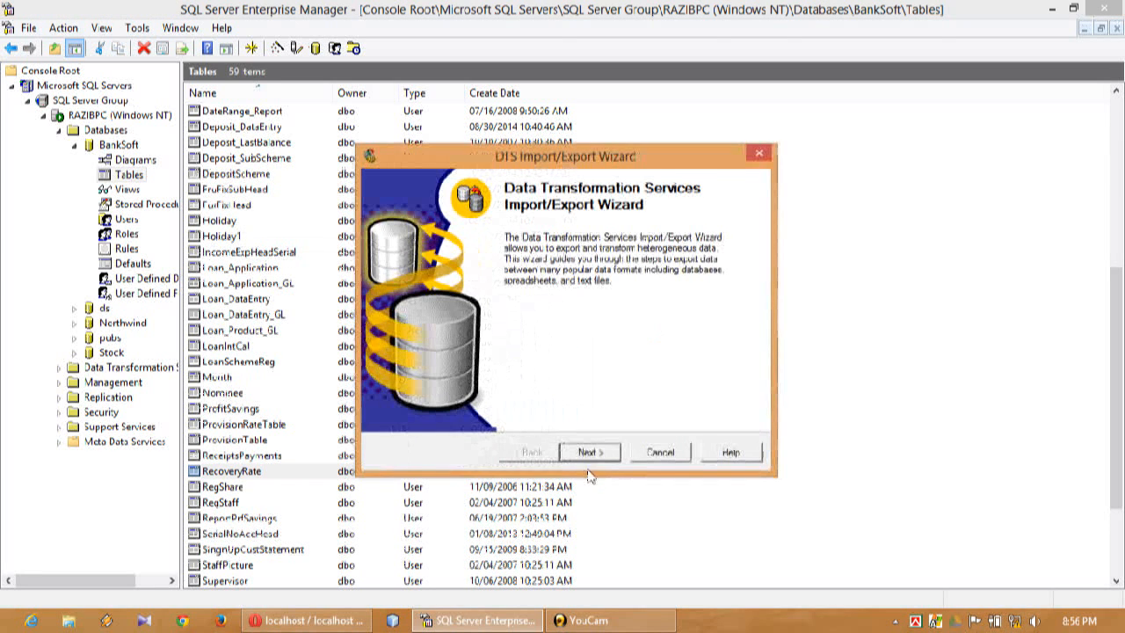
{"action": "left_click", "coordinate": [600, 456]}
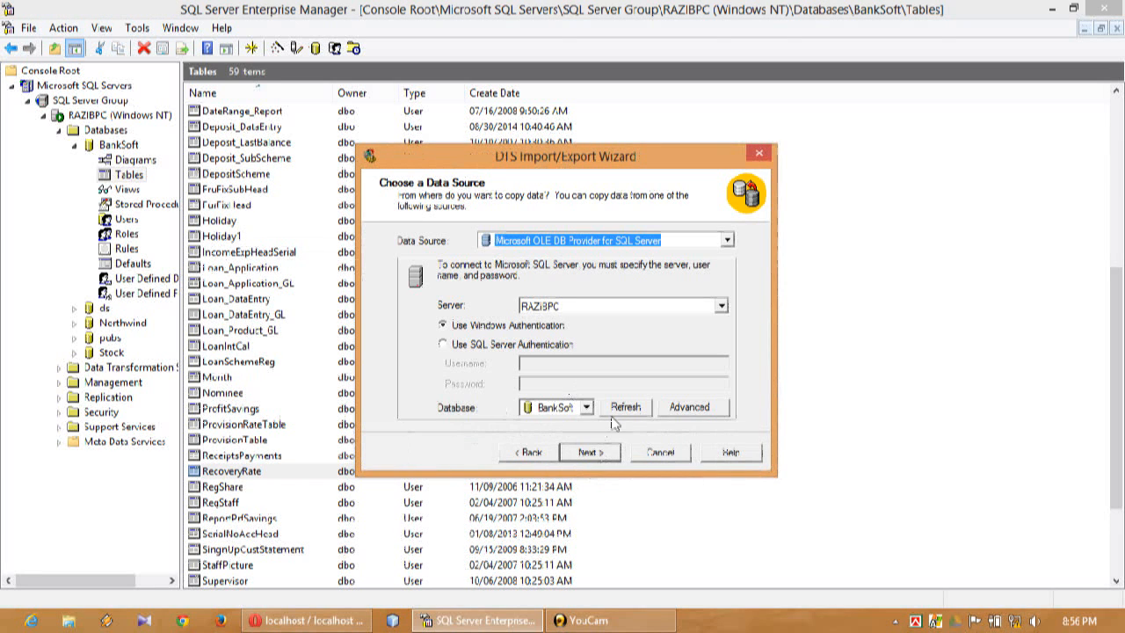
{"action": "left_click", "coordinate": [603, 456]}
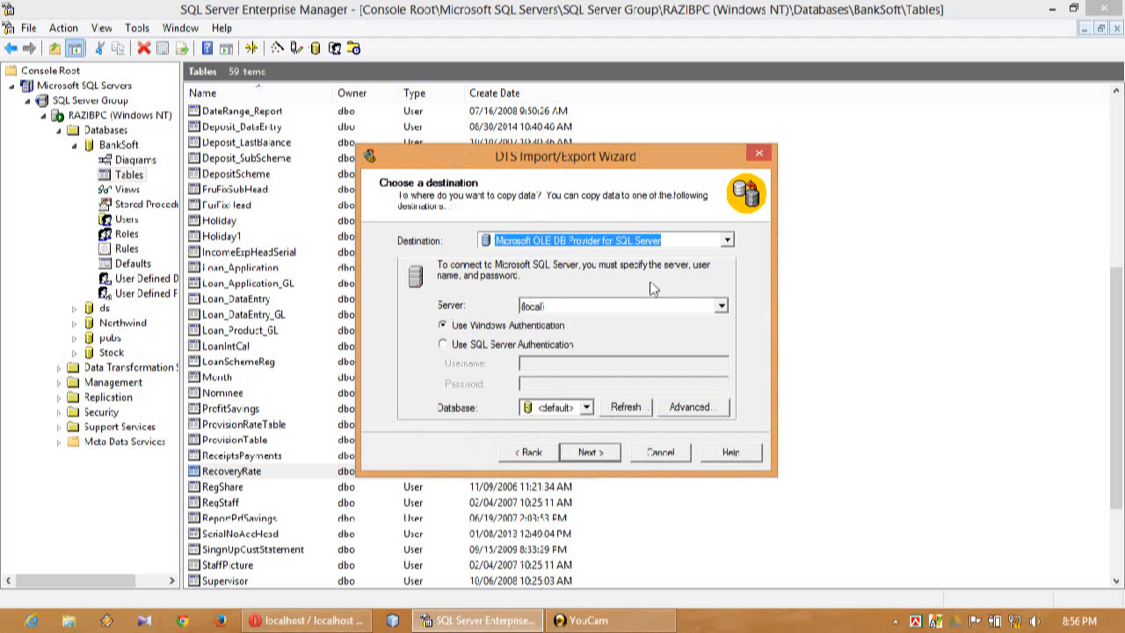
Set the export destination to a Microsoft Excel 97-2000 file named RecoveryRate on the Desktop
{"action": "left_click", "coordinate": [624, 241]}
{"action": "scroll", "coordinate": [624, 343], "scroll_direction": "up", "scroll_amount": 6}
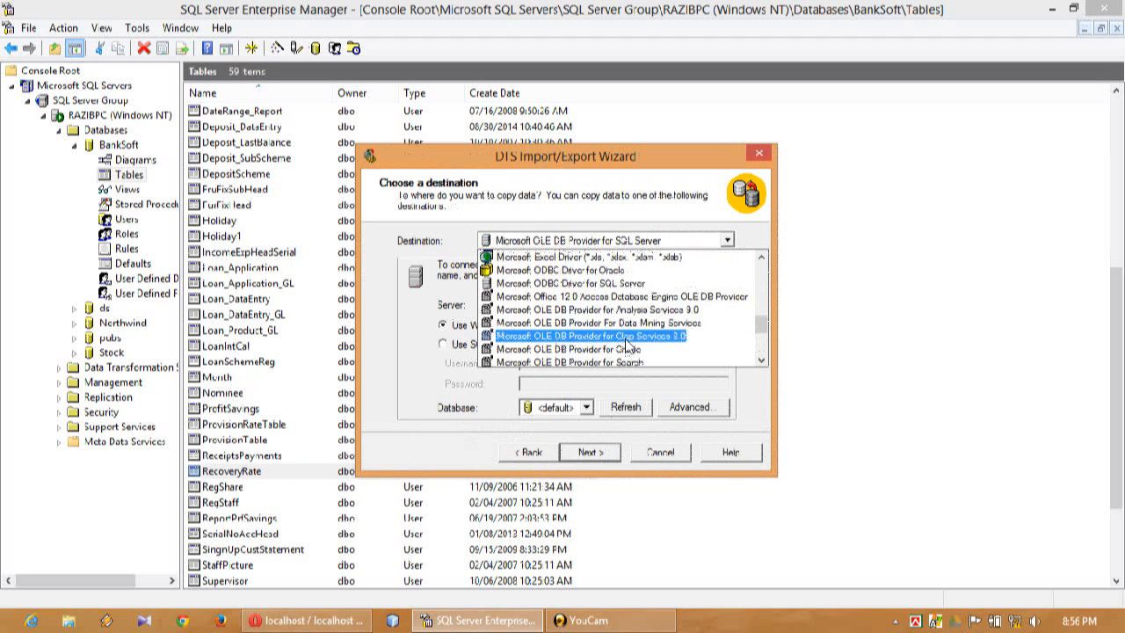
{"action": "left_click", "coordinate": [621, 324]}
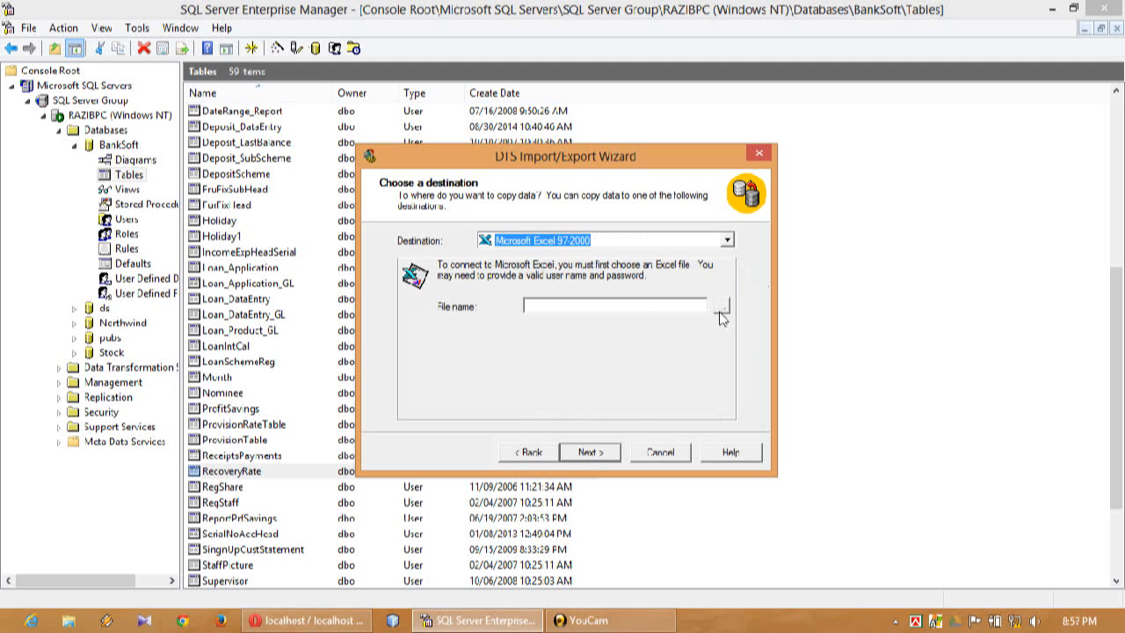
{"action": "left_click", "coordinate": [720, 307]}
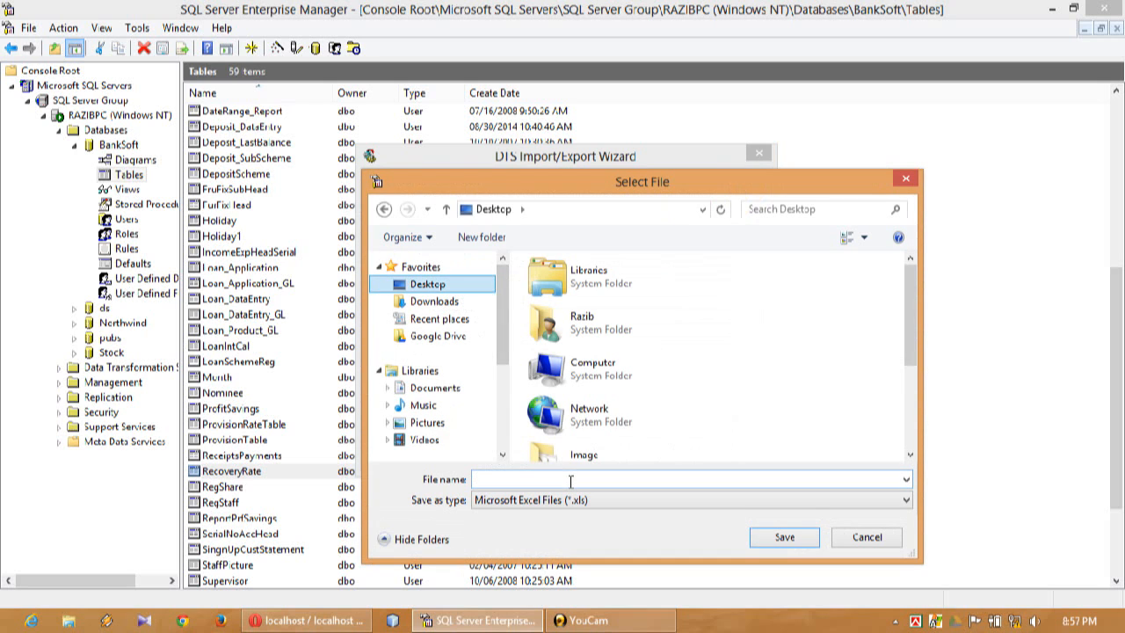
{"action": "left_click", "coordinate": [571, 482]}
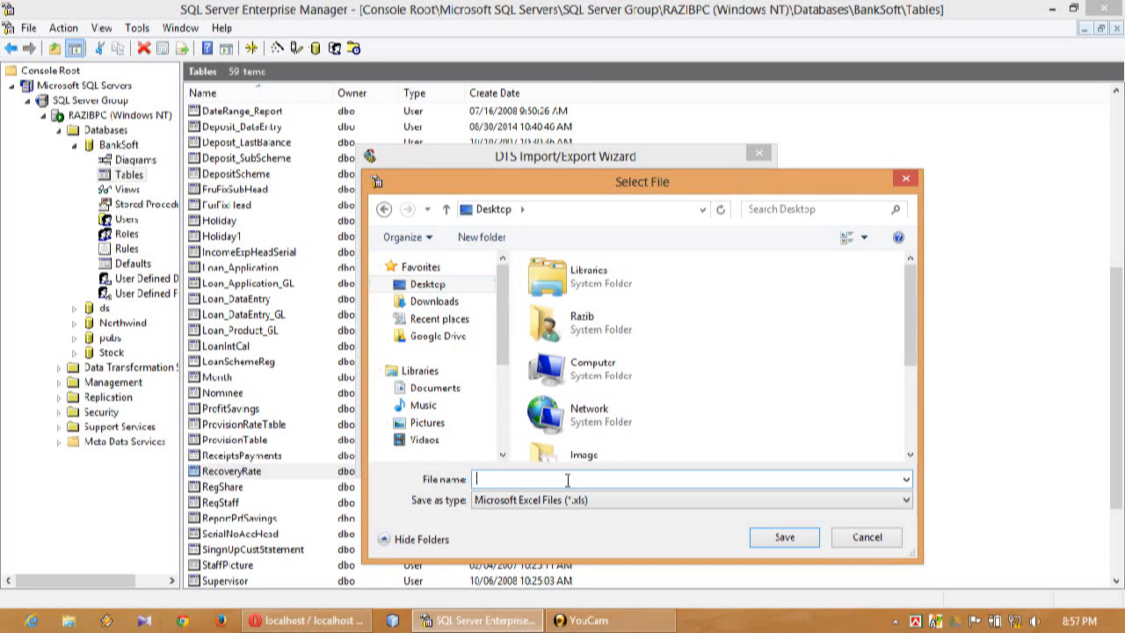
{"action": "type", "text": "RecoveryRate"}
{"action": "left_click", "coordinate": [784, 537]}
{"action": "left_click", "coordinate": [587, 452]}
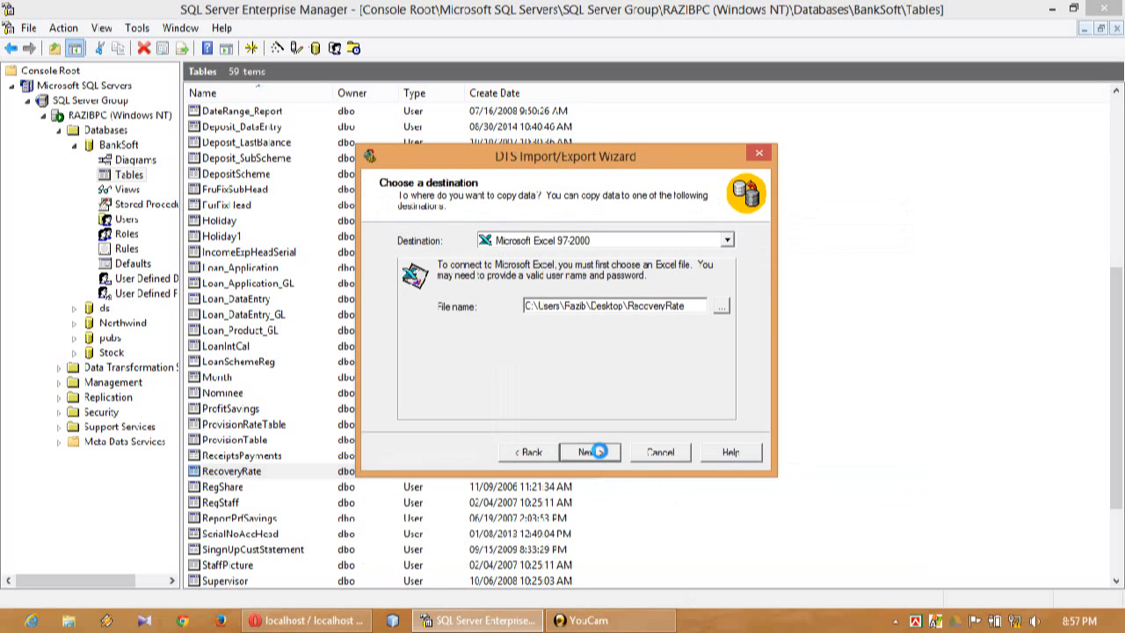
Accept the default copy method and select only the RecoveryRate table as the export source
{"action": "left_click", "coordinate": [598, 452]}
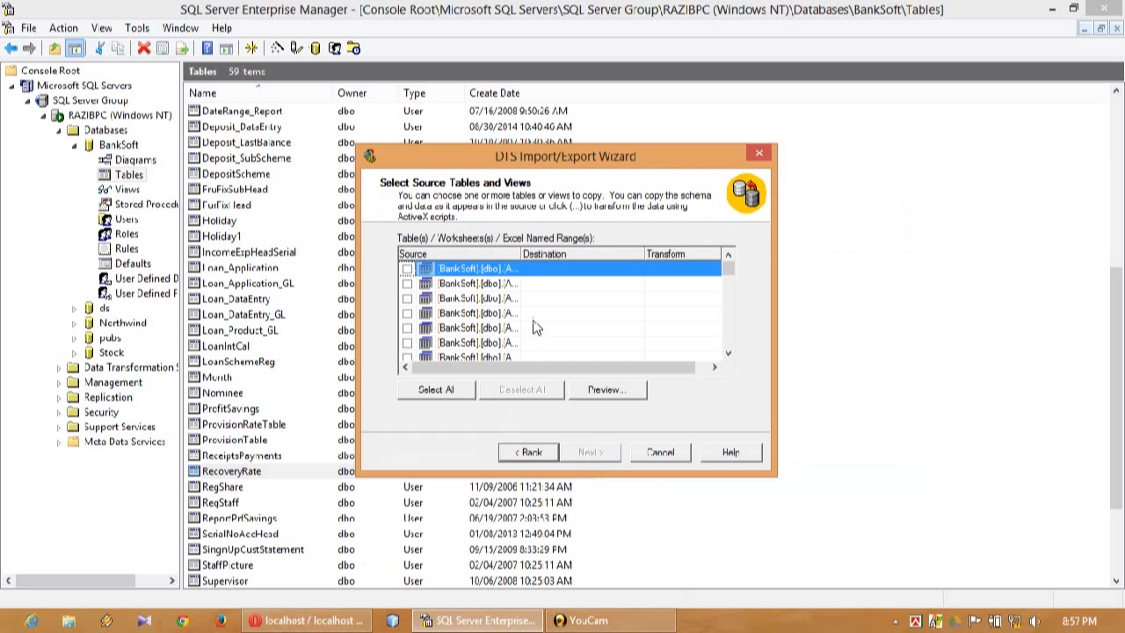
{"action": "left_click_drag", "start_coordinate": [528, 253], "coordinate": [589, 254]}
{"action": "scroll", "coordinate": [603, 278], "scroll_direction": "down", "scroll_amount": 4}
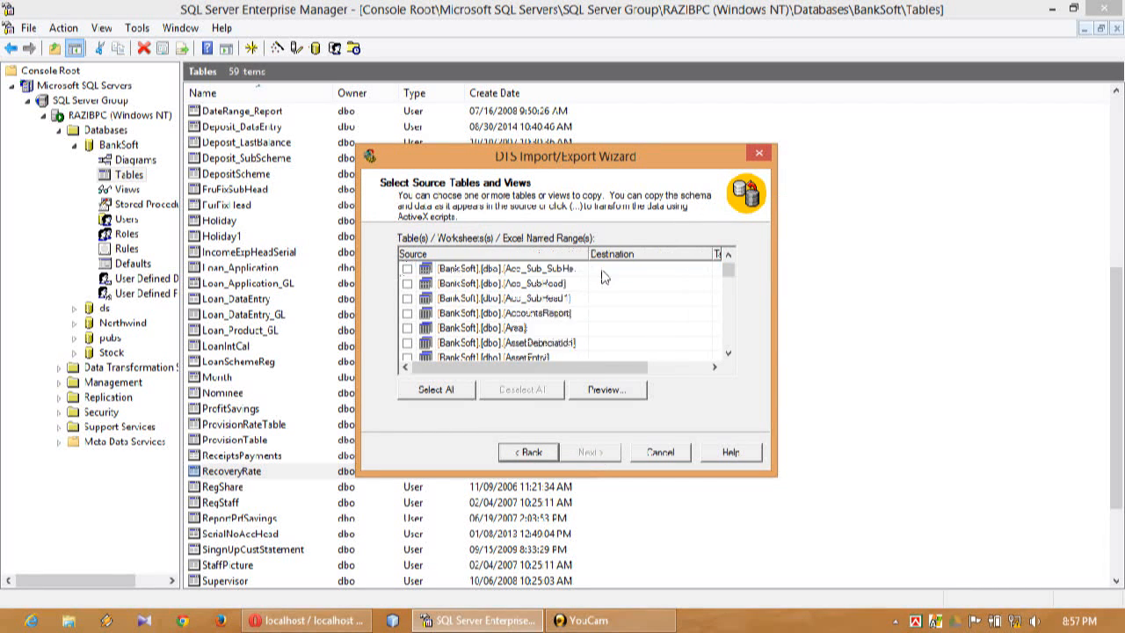
{"action": "scroll", "coordinate": [603, 278], "scroll_direction": "down", "scroll_amount": 6}
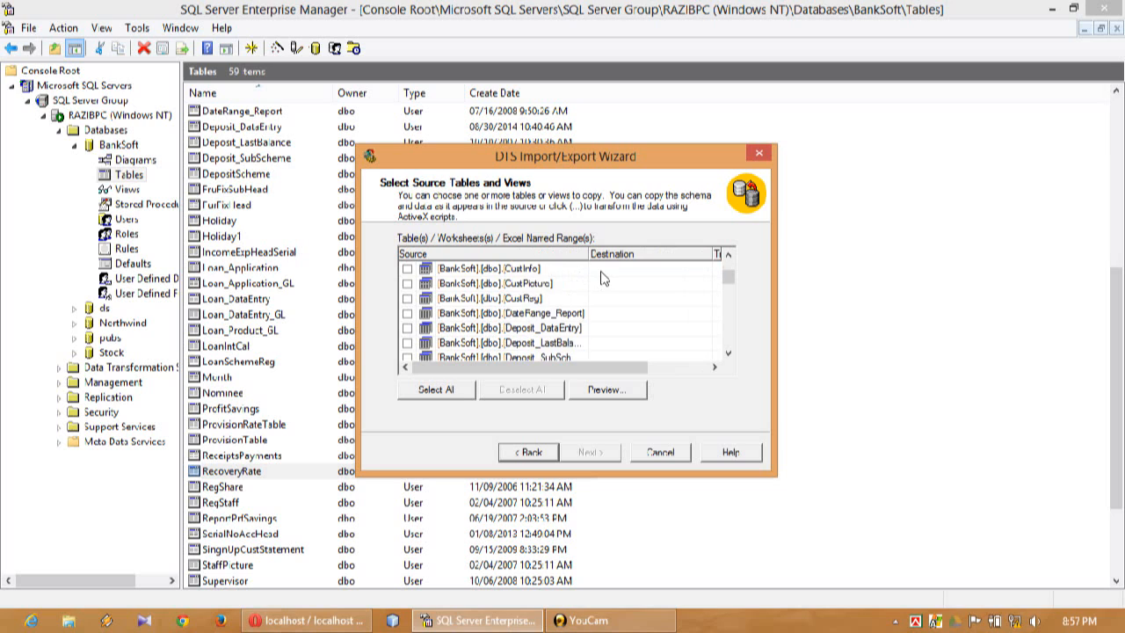
{"action": "scroll", "coordinate": [603, 278], "scroll_direction": "down", "scroll_amount": 3}
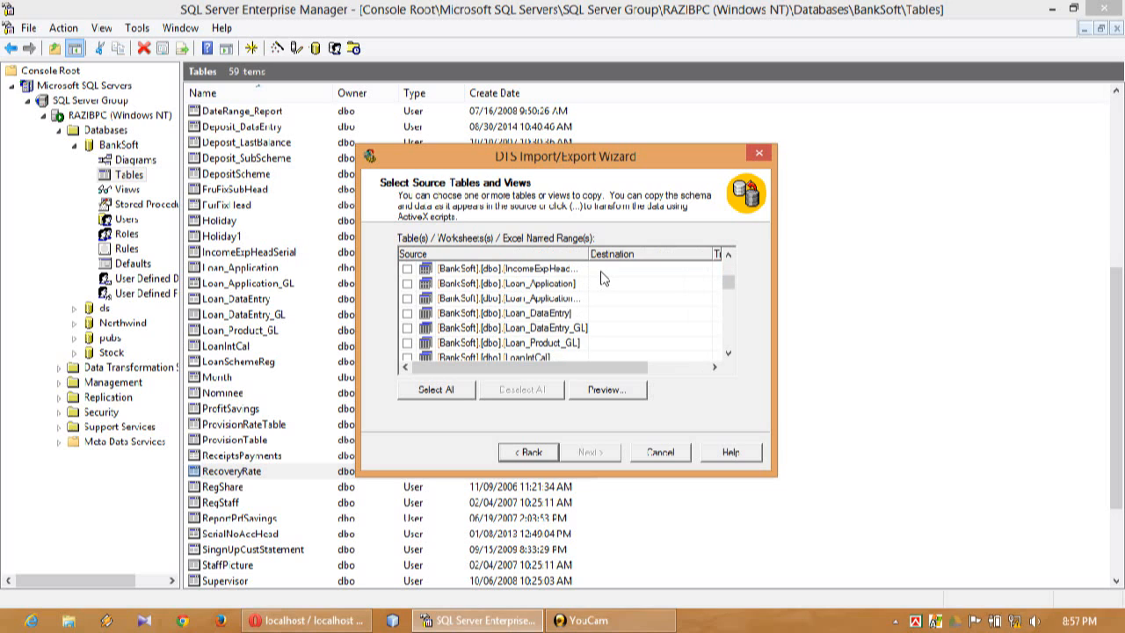
{"action": "scroll", "coordinate": [603, 278], "scroll_direction": "down", "scroll_amount": 1}
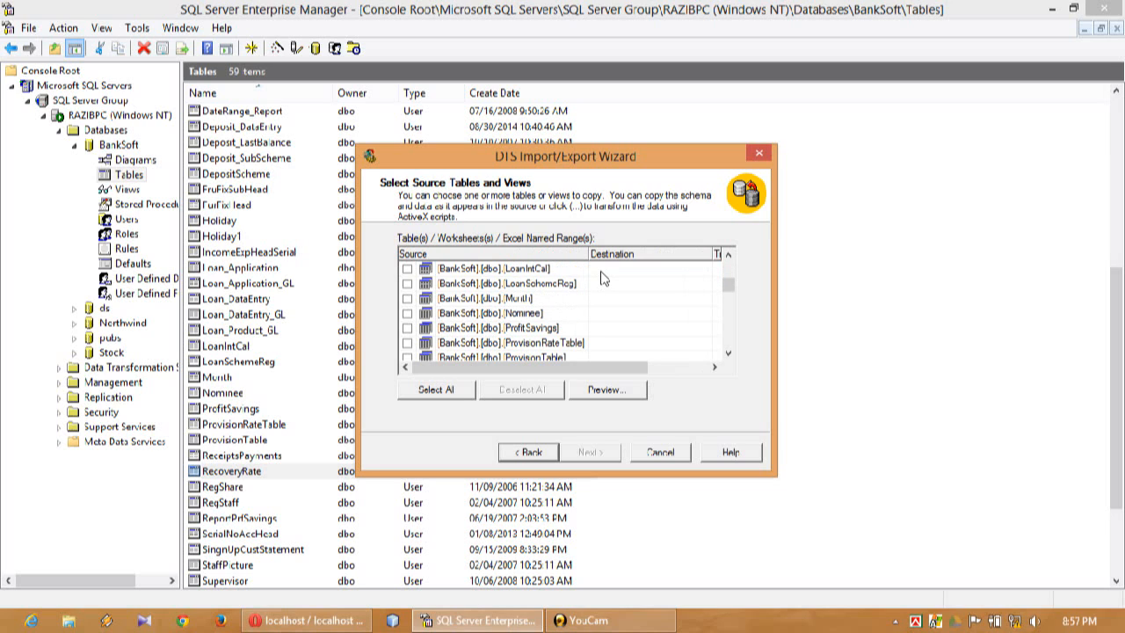
{"action": "scroll", "coordinate": [603, 278], "scroll_direction": "down", "scroll_amount": 3}
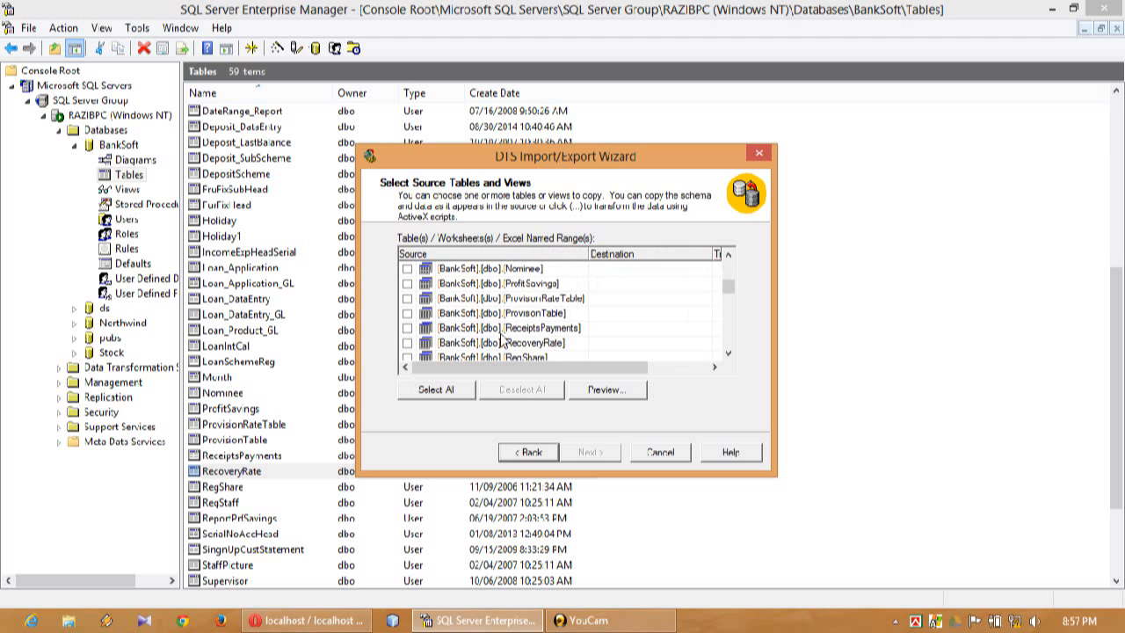
{"action": "left_click", "coordinate": [407, 343]}
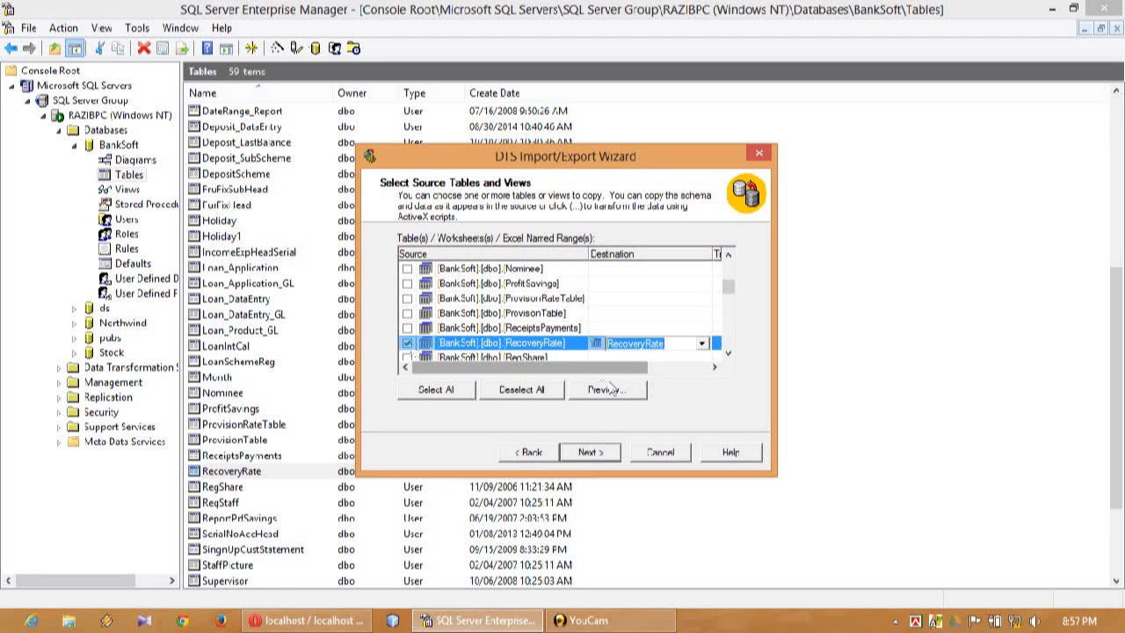
Run the export with the default scheduling options and close the finished wizard
{"action": "left_click", "coordinate": [593, 453]}
{"action": "left_click", "coordinate": [596, 453]}
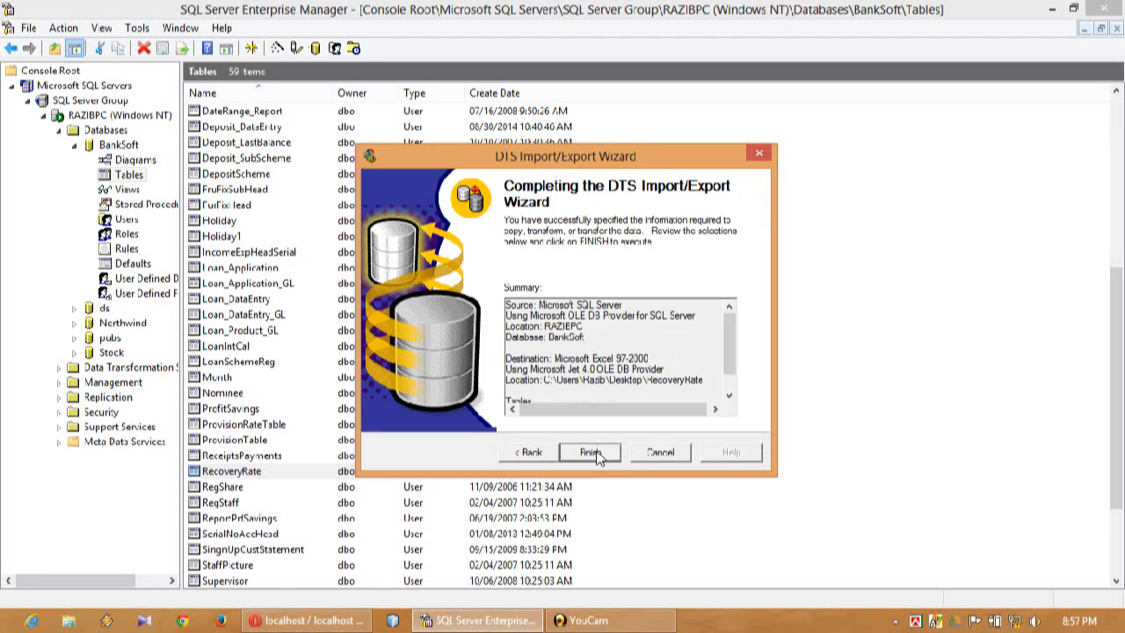
{"action": "left_click", "coordinate": [596, 453]}
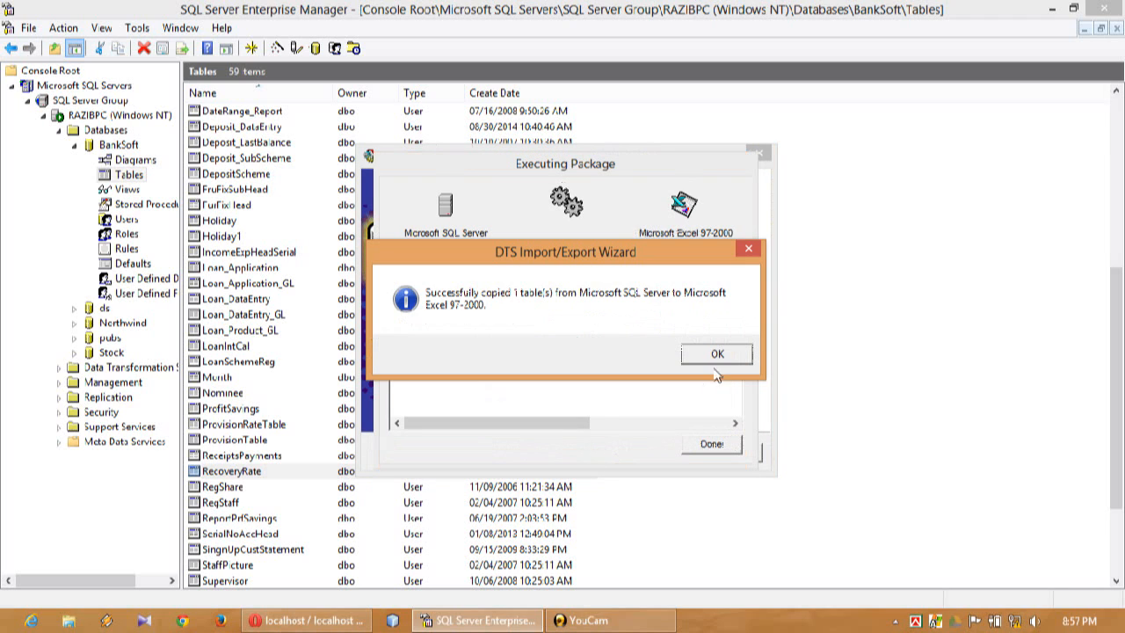
{"action": "left_click", "coordinate": [719, 355]}
{"action": "left_click", "coordinate": [706, 447]}
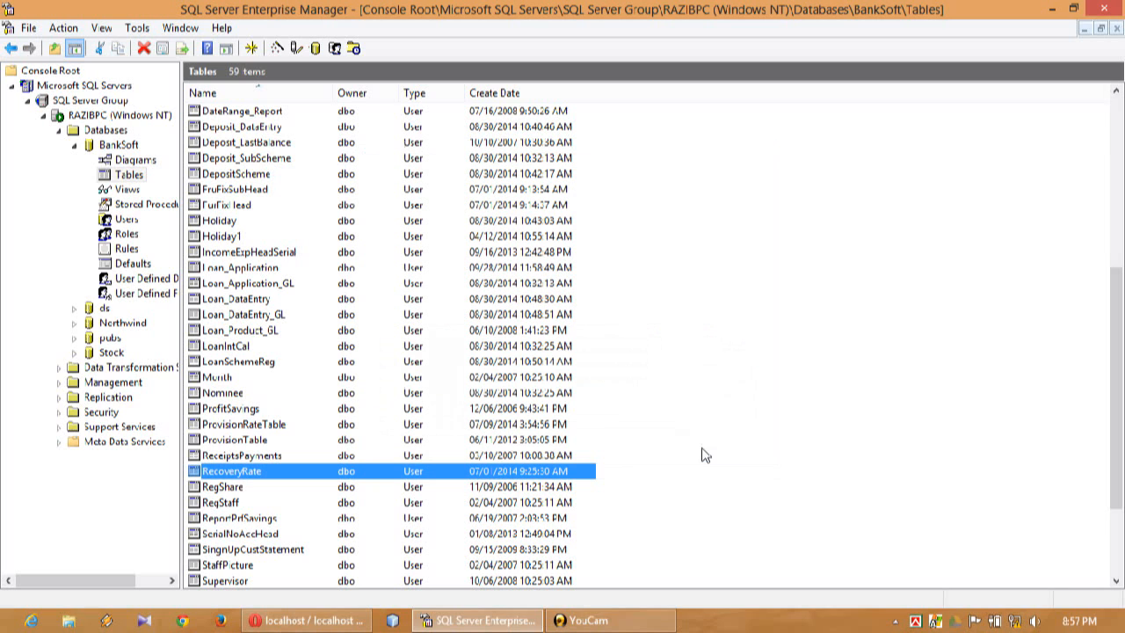
Refresh the desktop and rename the exported RecoveryRate workbook so its name starts with a lowercase r
{"action": "left_click", "coordinate": [1053, 9]}
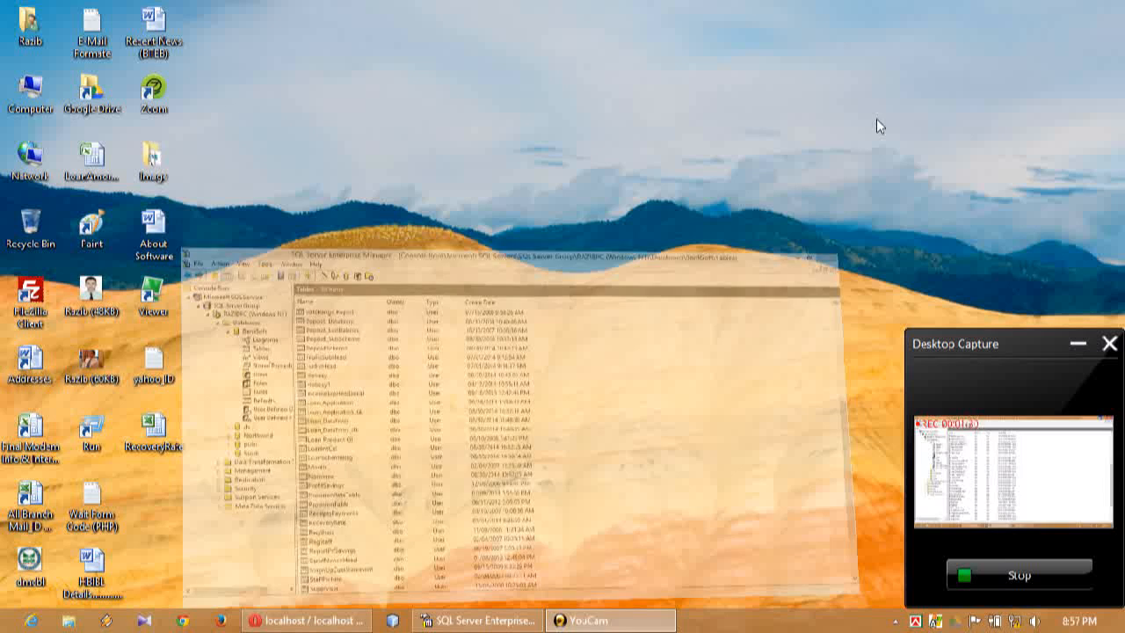
{"action": "right_click", "coordinate": [469, 174]}
{"action": "left_click", "coordinate": [501, 222]}
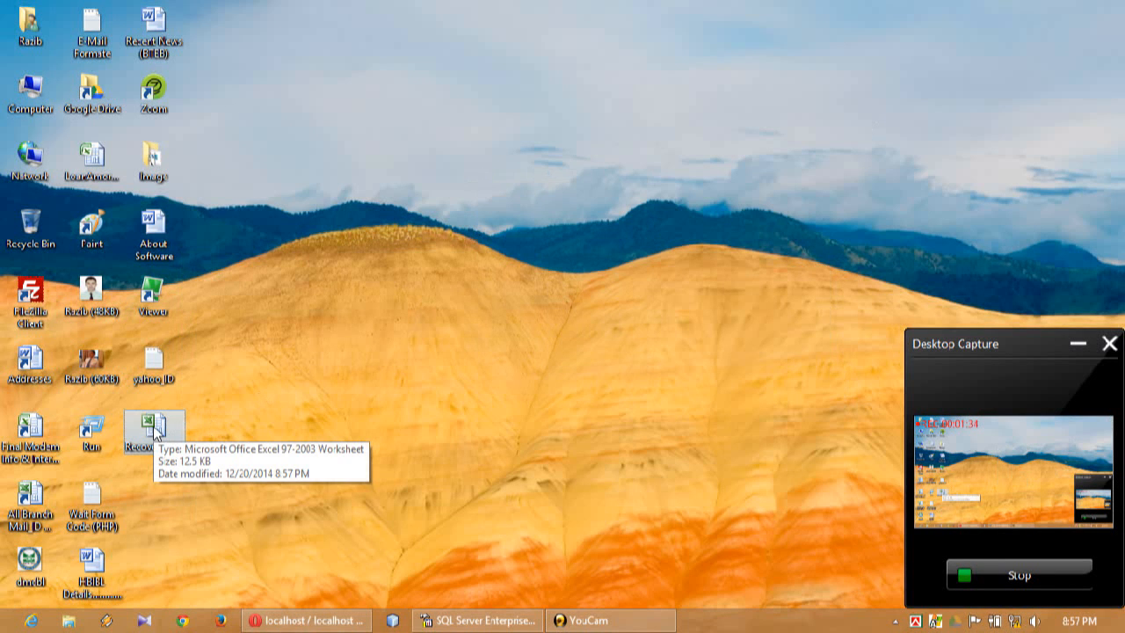
{"action": "key", "text": "F2"}
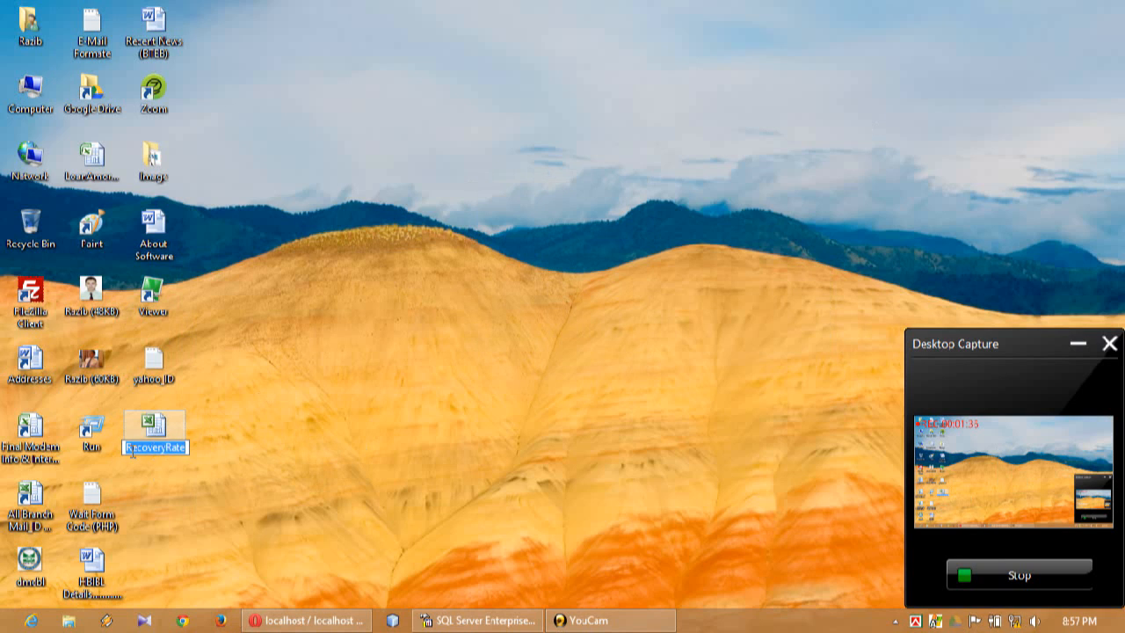
{"action": "left_click_drag", "start_coordinate": [133, 449], "coordinate": [125, 449]}
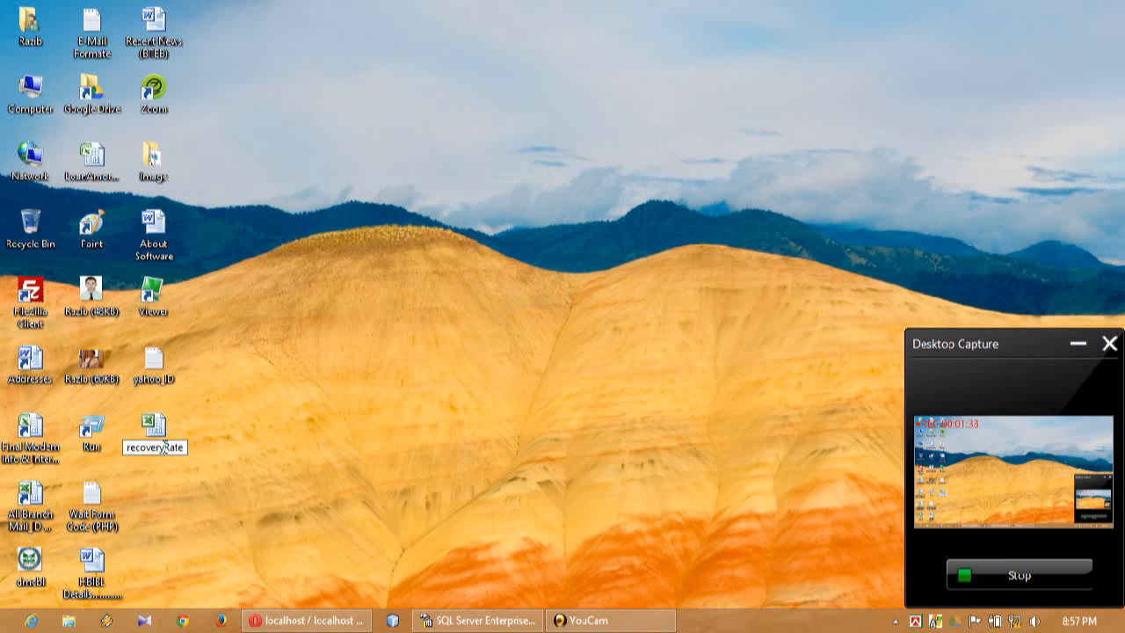
{"action": "type", "text": "r"}
{"action": "key", "text": "Return"}
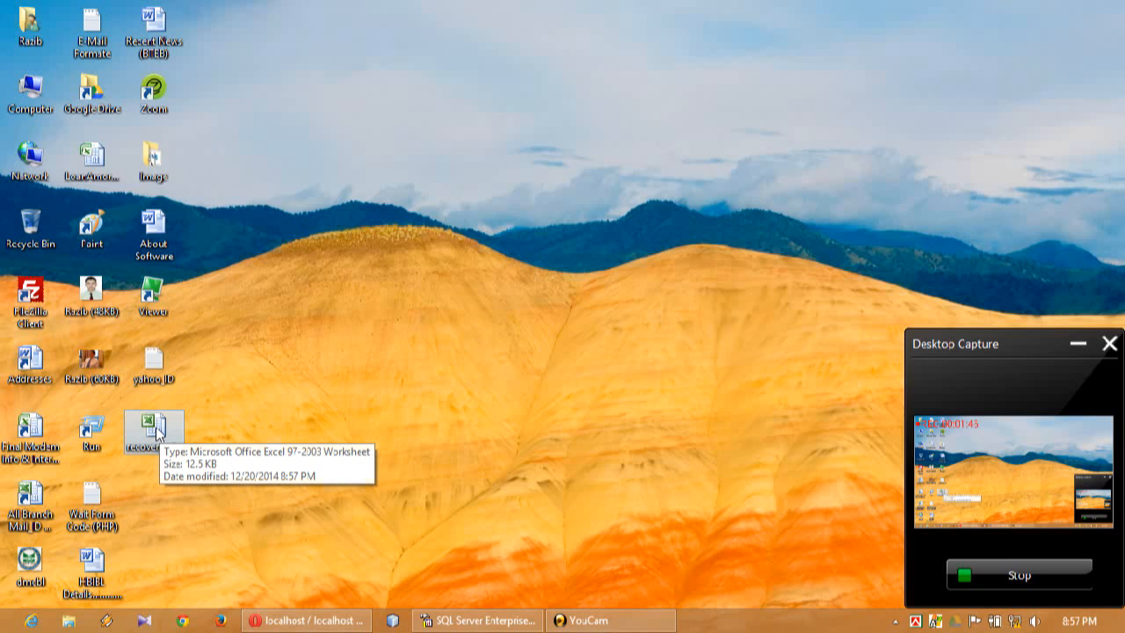
Copy the exported workbook's file name and enter it as the new table's name, recoveryrate, in the db_demo database in phpMyAdmin
{"action": "key", "text": "F2"}
{"action": "key", "text": "ctrl+c"}
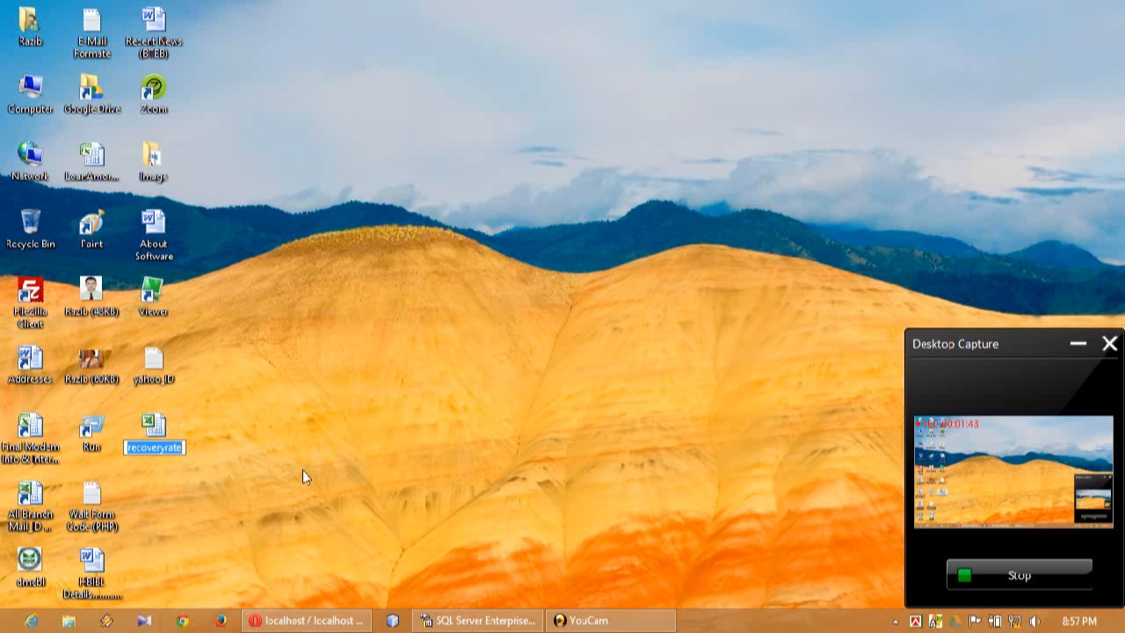
{"action": "key", "text": "Return"}
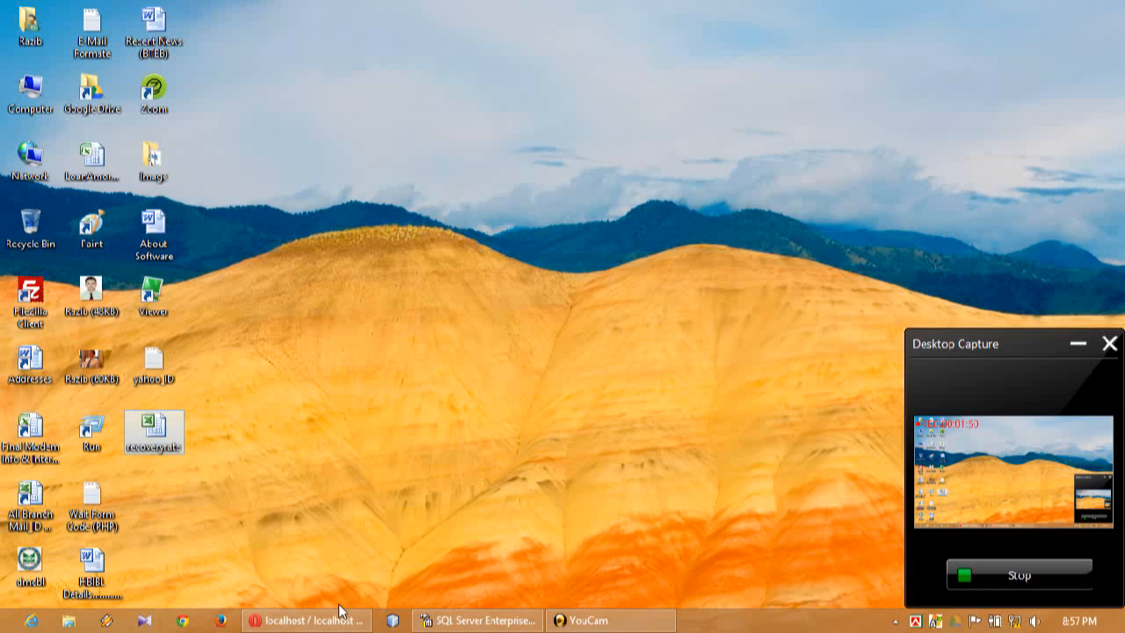
{"action": "left_click", "coordinate": [343, 617]}
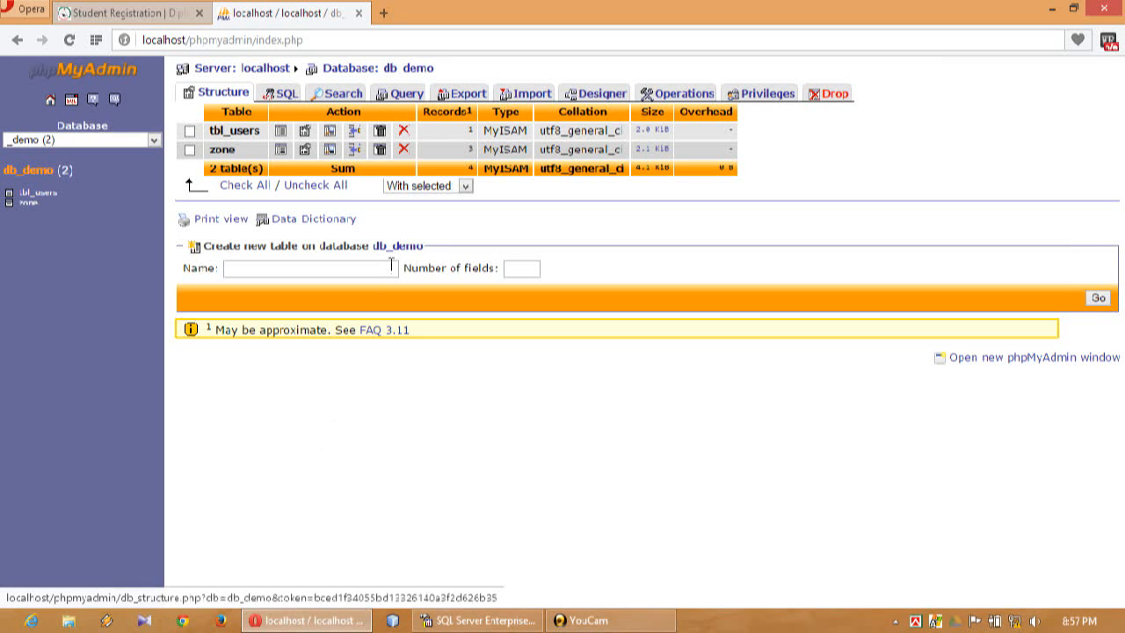
{"action": "left_click", "coordinate": [375, 70]}
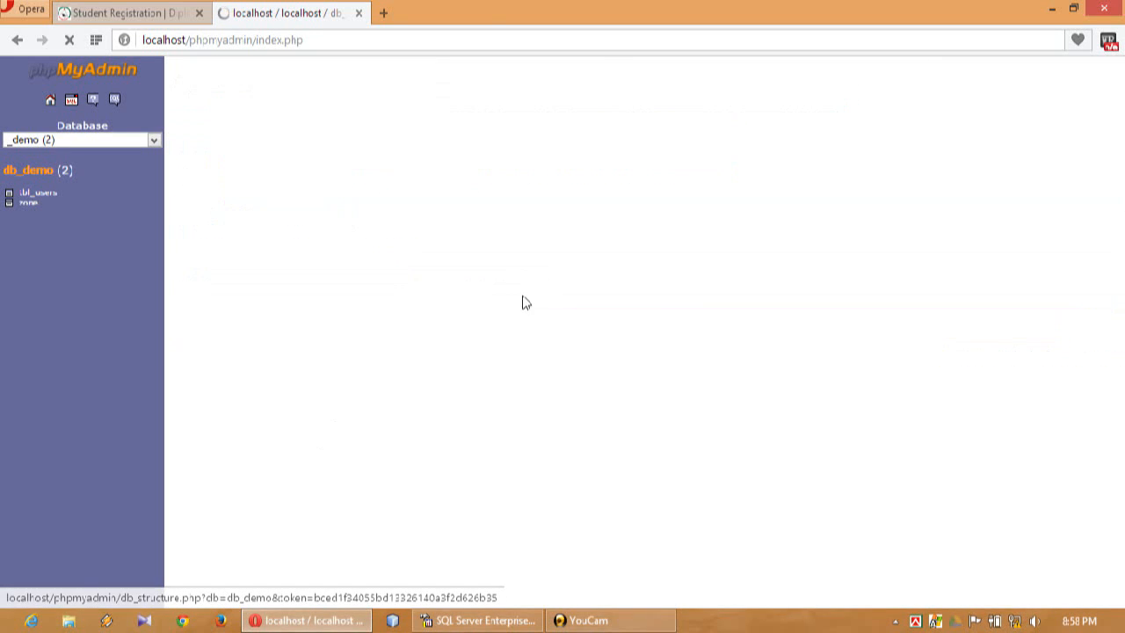
{"action": "left_click", "coordinate": [325, 265]}
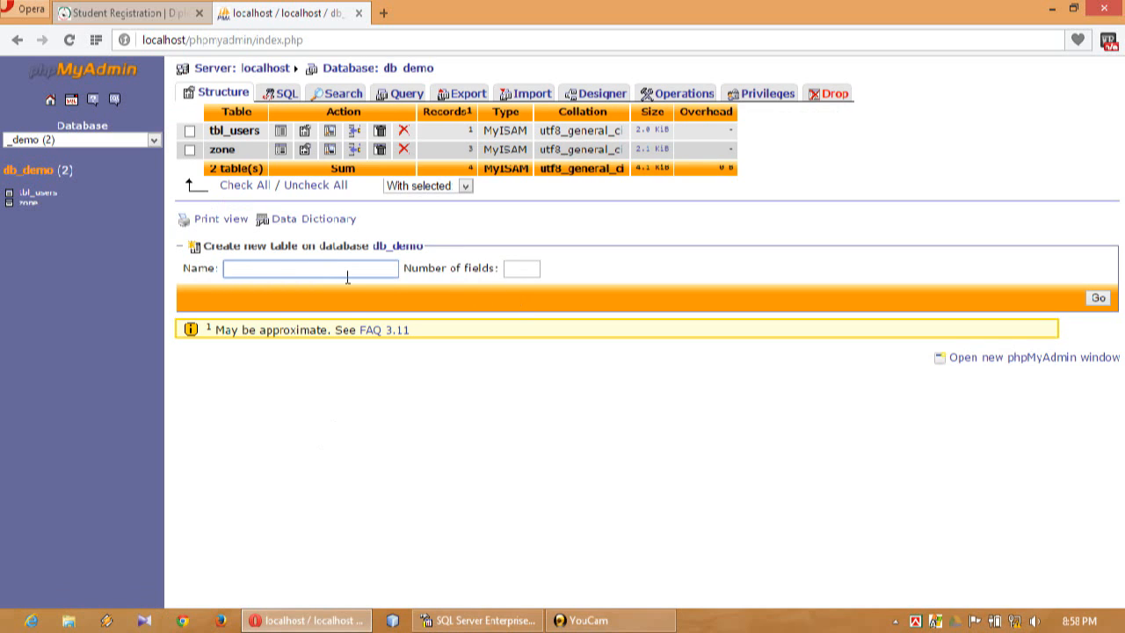
{"action": "key", "text": "ctrl+v"}
{"action": "left_click", "coordinate": [337, 290]}
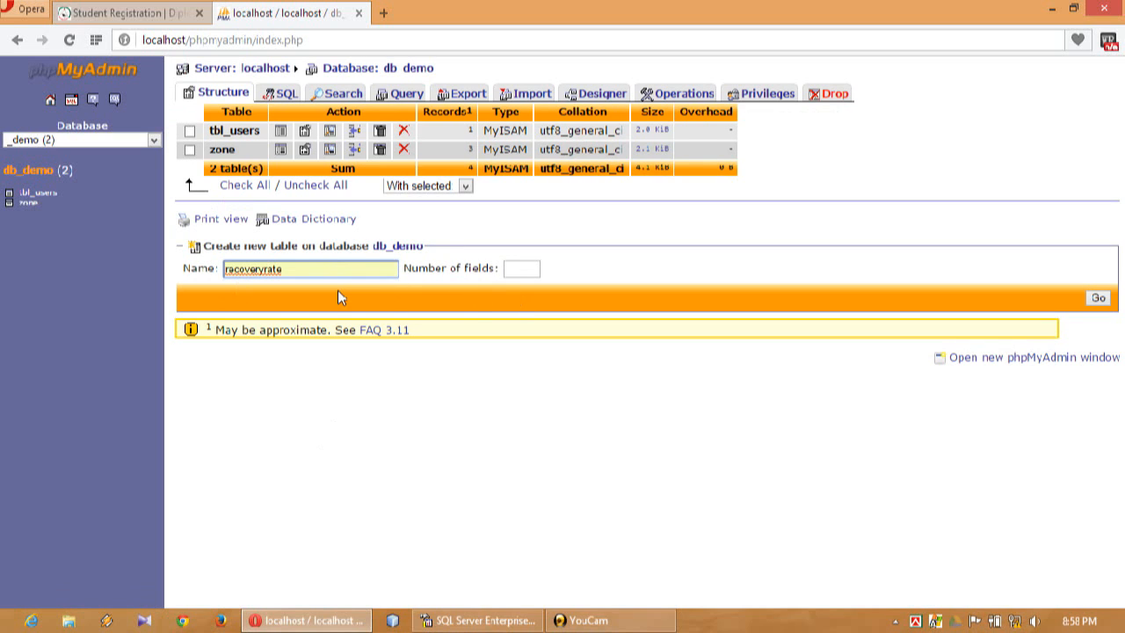
Set the new recoveryrate table to 3 fields and proceed to its field definitions
{"action": "left_click", "coordinate": [517, 269]}
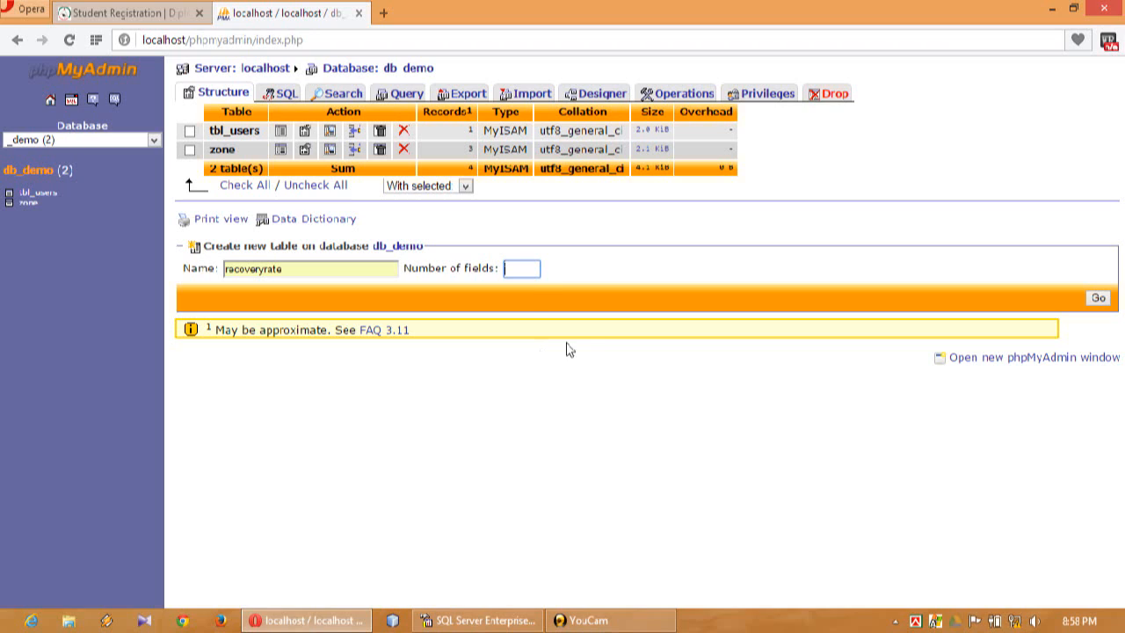
{"action": "type", "text": "3"}
{"action": "left_click", "coordinate": [835, 289]}
{"action": "left_click", "coordinate": [1098, 298]}
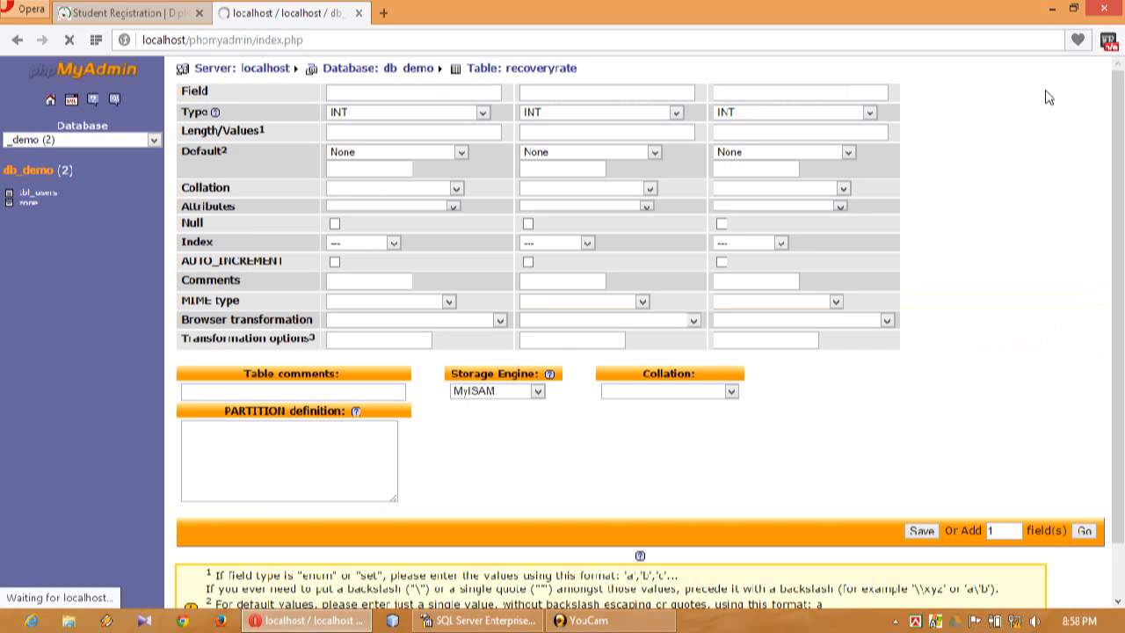
Examine the raw contents of the desktop's recoveryrate workbook in Notepad++, and close the editor
{"action": "left_click", "coordinate": [1052, 8]}
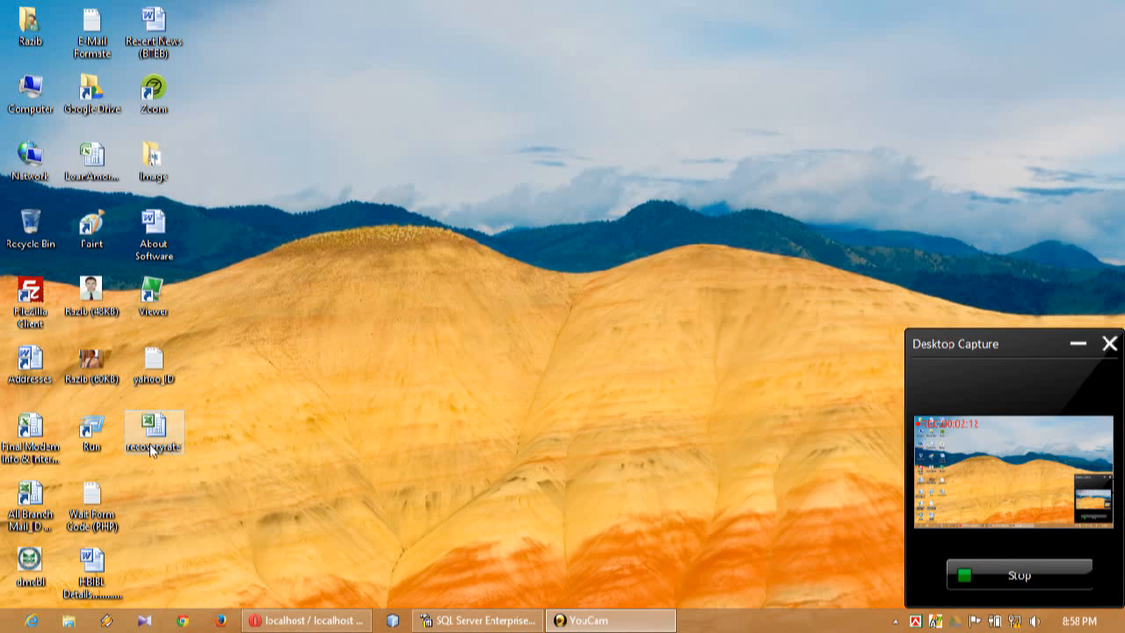
{"action": "left_click", "coordinate": [151, 447]}
{"action": "right_click", "coordinate": [152, 445]}
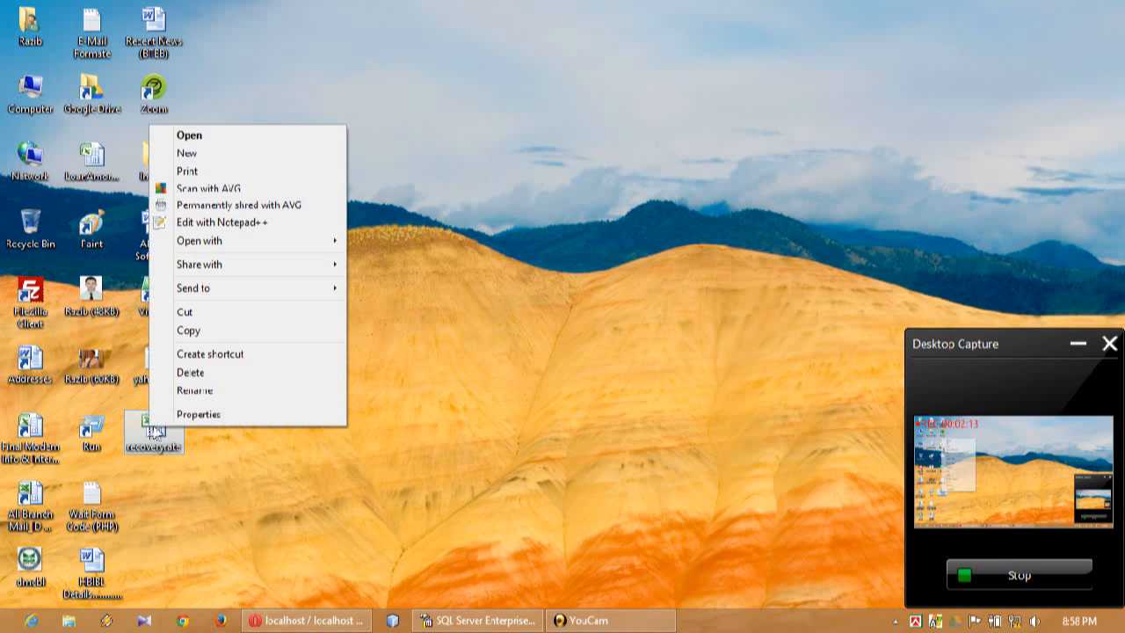
{"action": "left_click", "coordinate": [250, 223]}
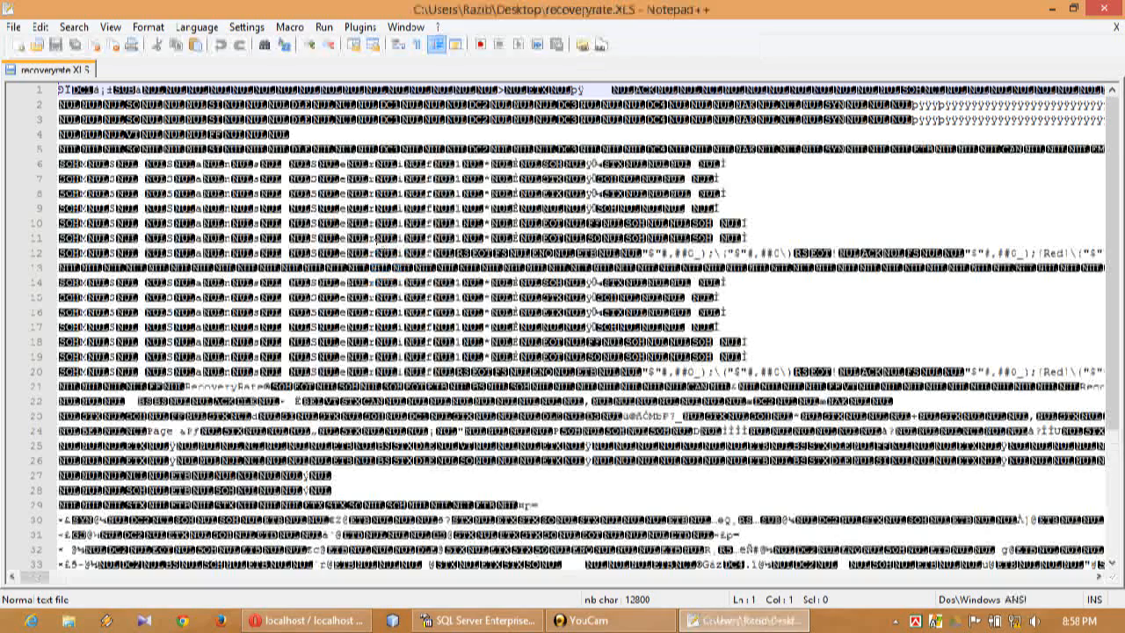
{"action": "left_click", "coordinate": [369, 237]}
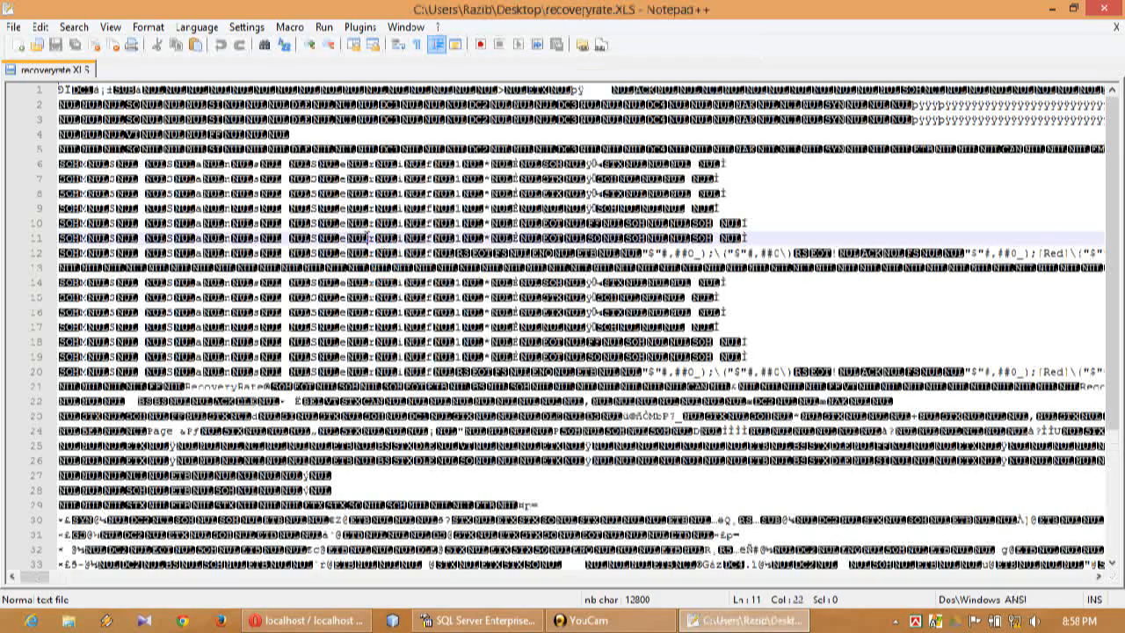
{"action": "scroll", "coordinate": [369, 238], "scroll_direction": "down", "scroll_amount": 1}
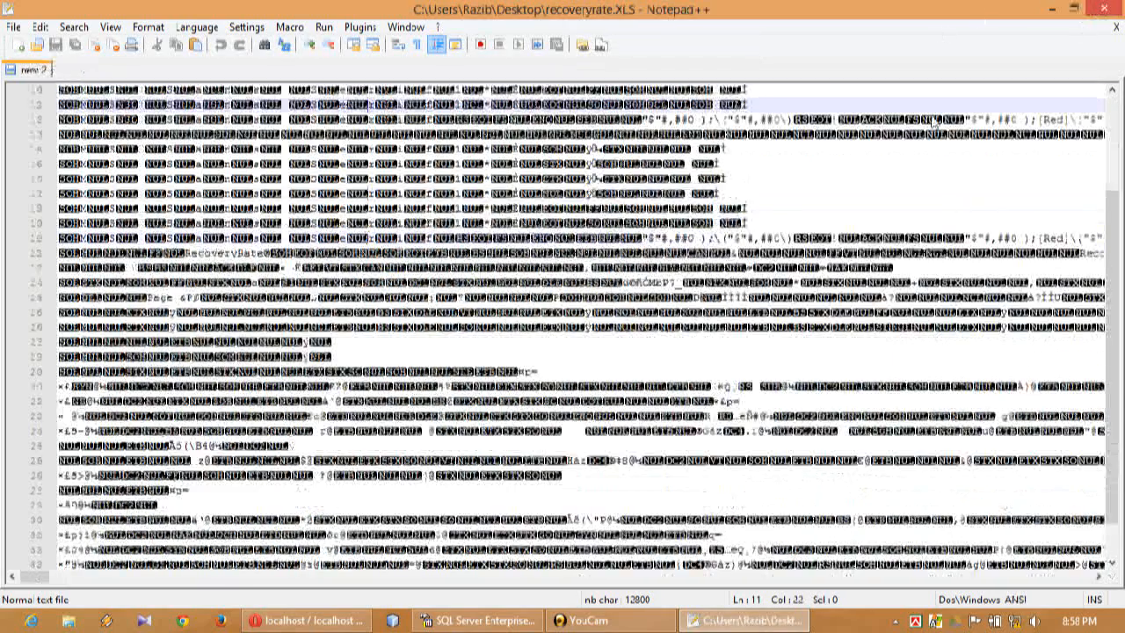
{"action": "left_click", "coordinate": [1106, 8]}
Open the recoveryrate workbook from the desktop in Microsoft Office Excel
{"action": "right_click", "coordinate": [165, 425]}
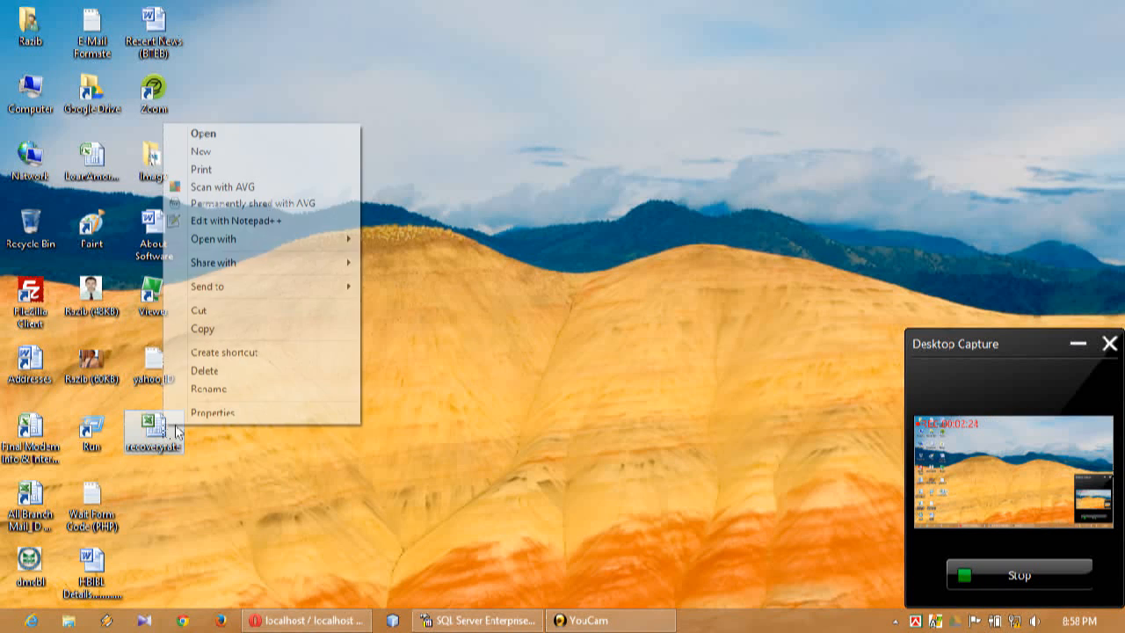
{"action": "mouse_move", "coordinate": [276, 249]}
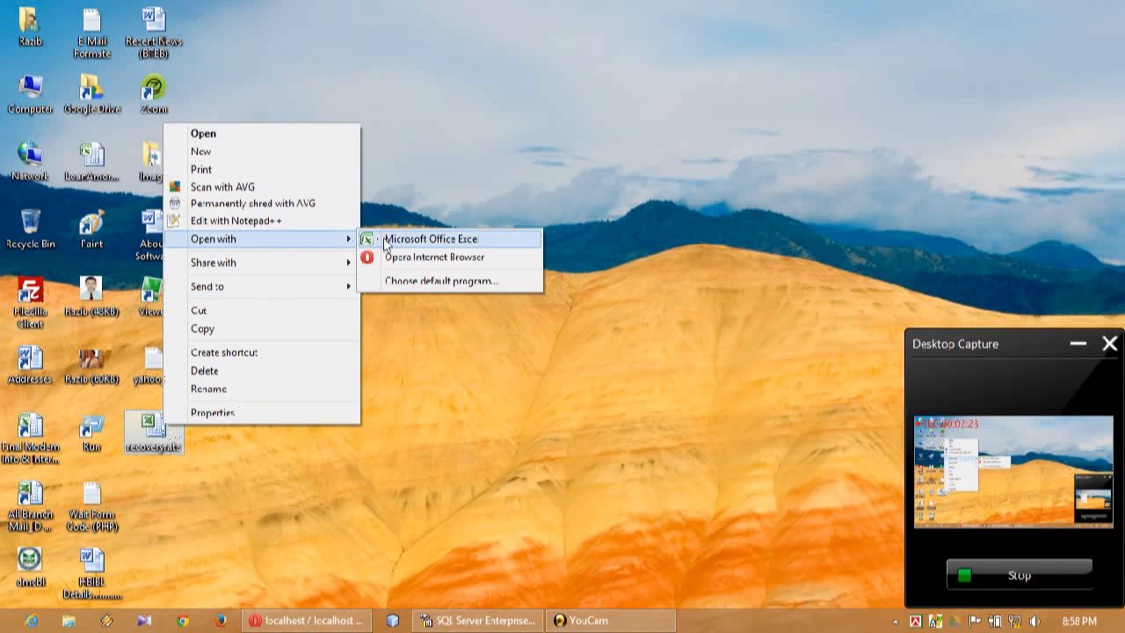
{"action": "left_click", "coordinate": [422, 239]}
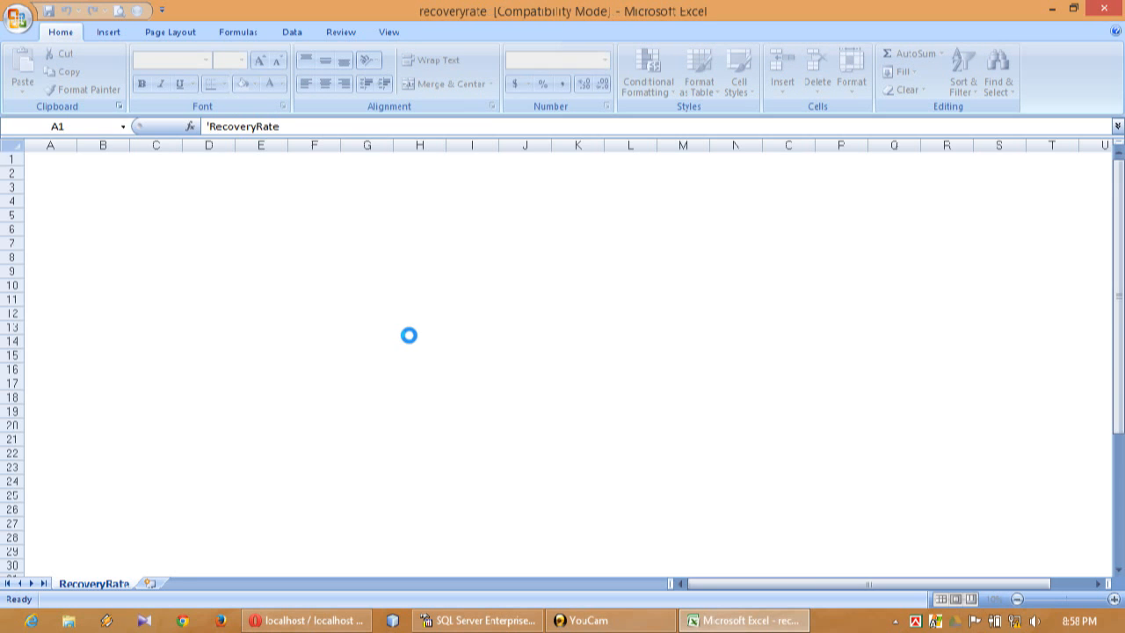
Save the workbook to the Desktop as recoveryrate in CSV (Comma delimited) format and close Excel without saving again
{"action": "left_click", "coordinate": [27, 23]}
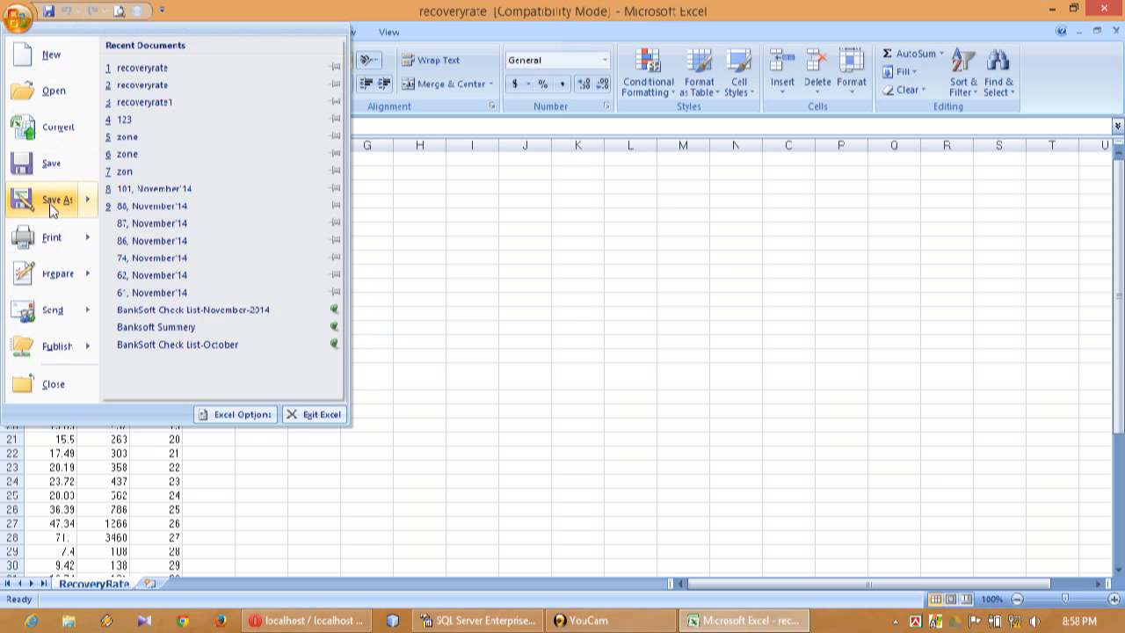
{"action": "mouse_move", "coordinate": [50, 207]}
{"action": "left_click", "coordinate": [201, 222]}
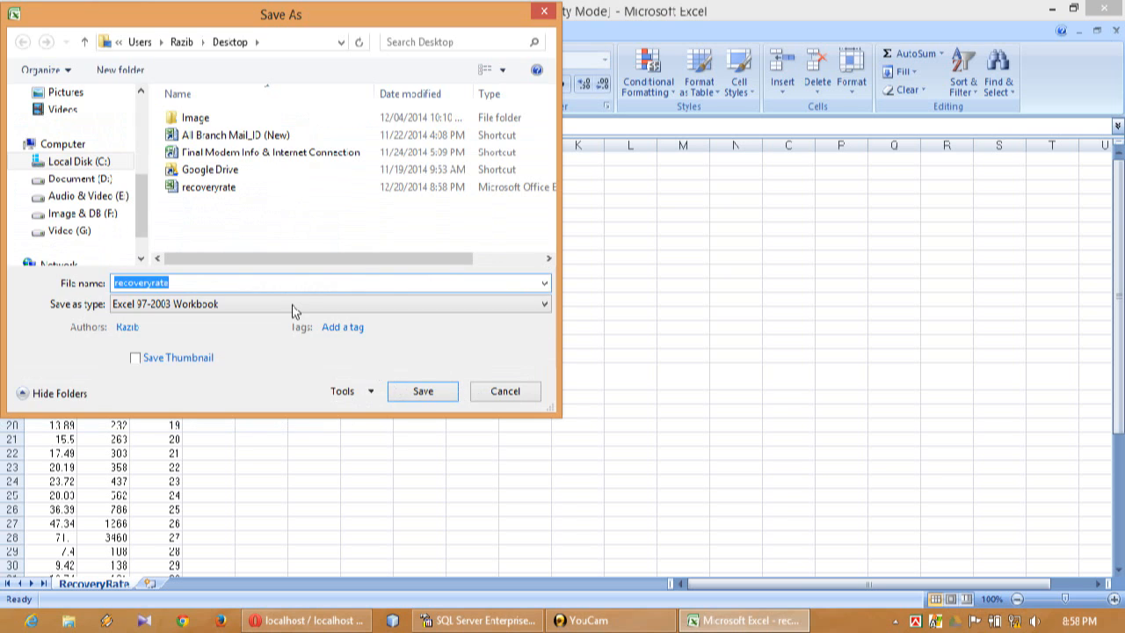
{"action": "left_click", "coordinate": [295, 305]}
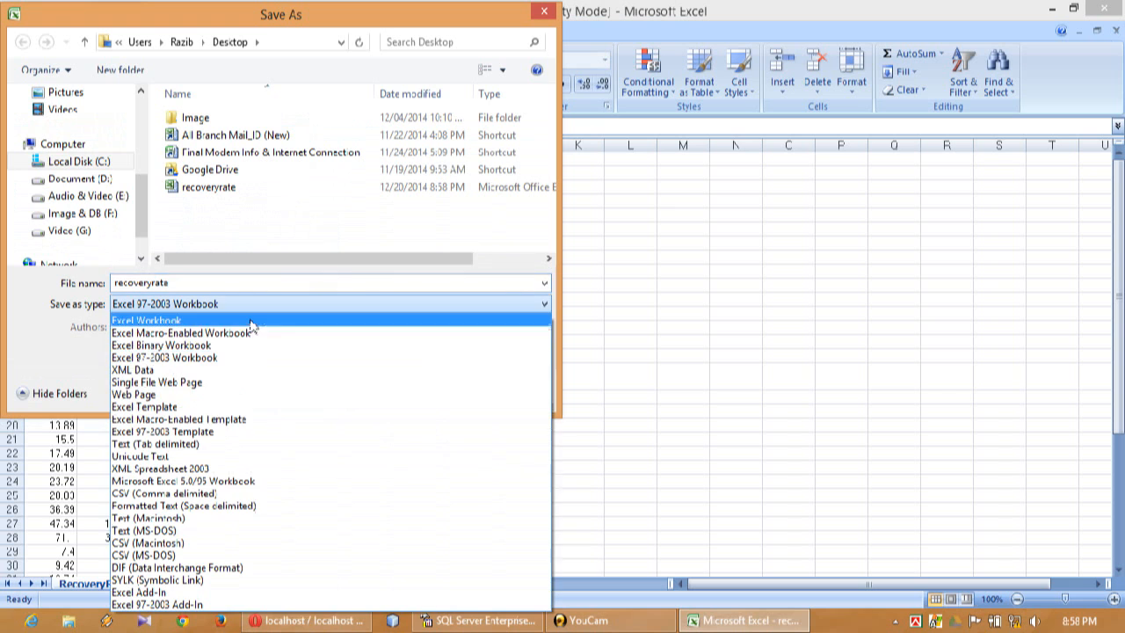
{"action": "left_click", "coordinate": [201, 494]}
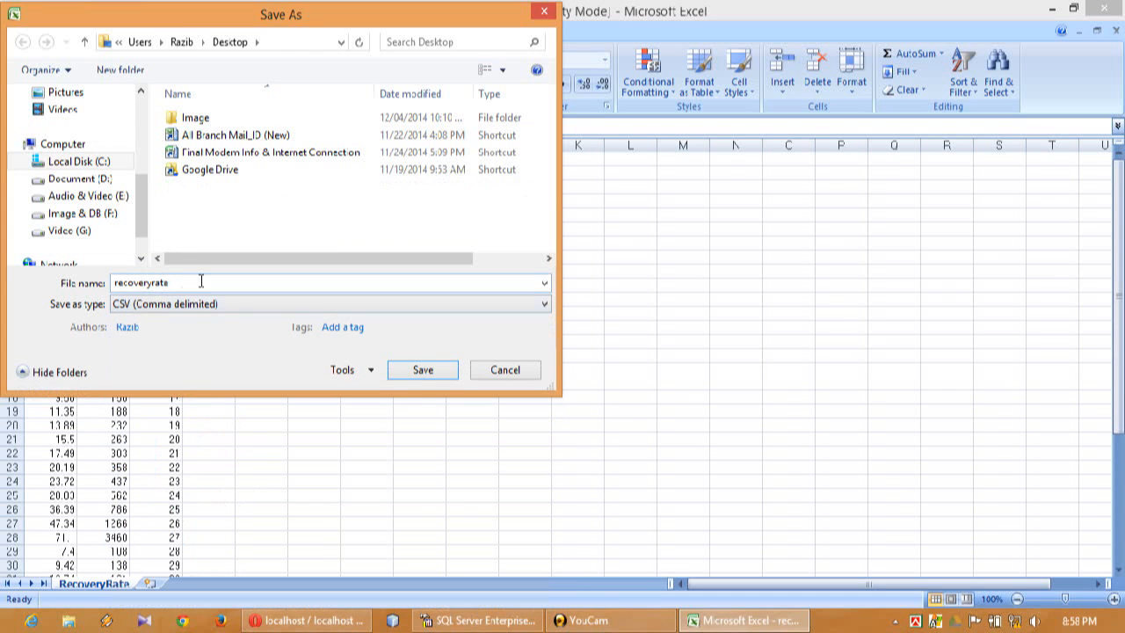
{"action": "left_click", "coordinate": [423, 370]}
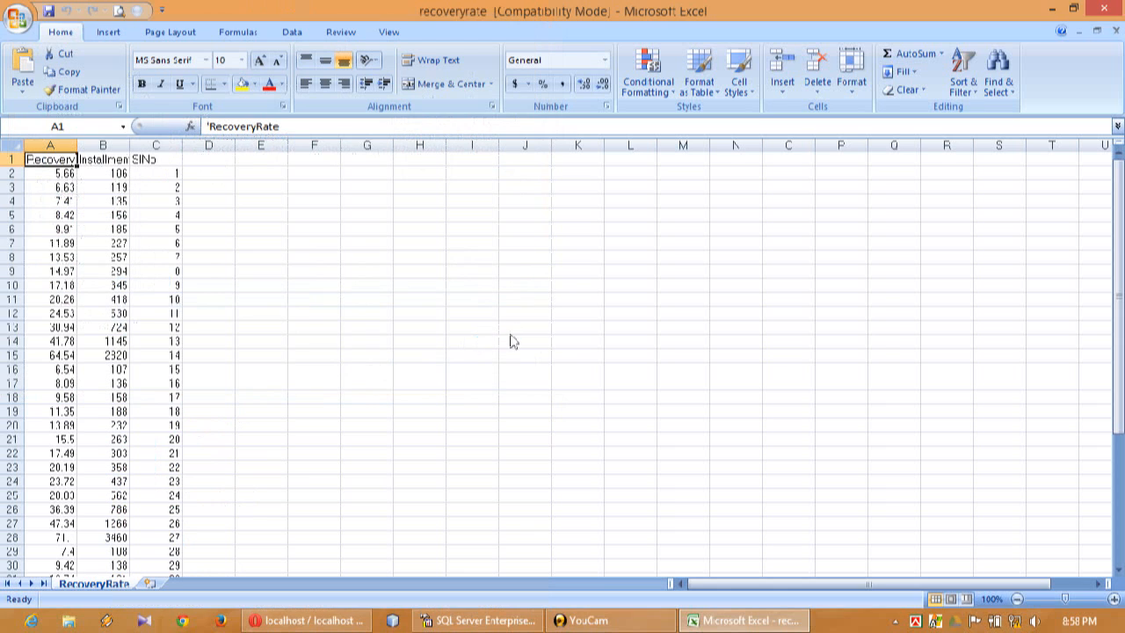
{"action": "left_click", "coordinate": [504, 367]}
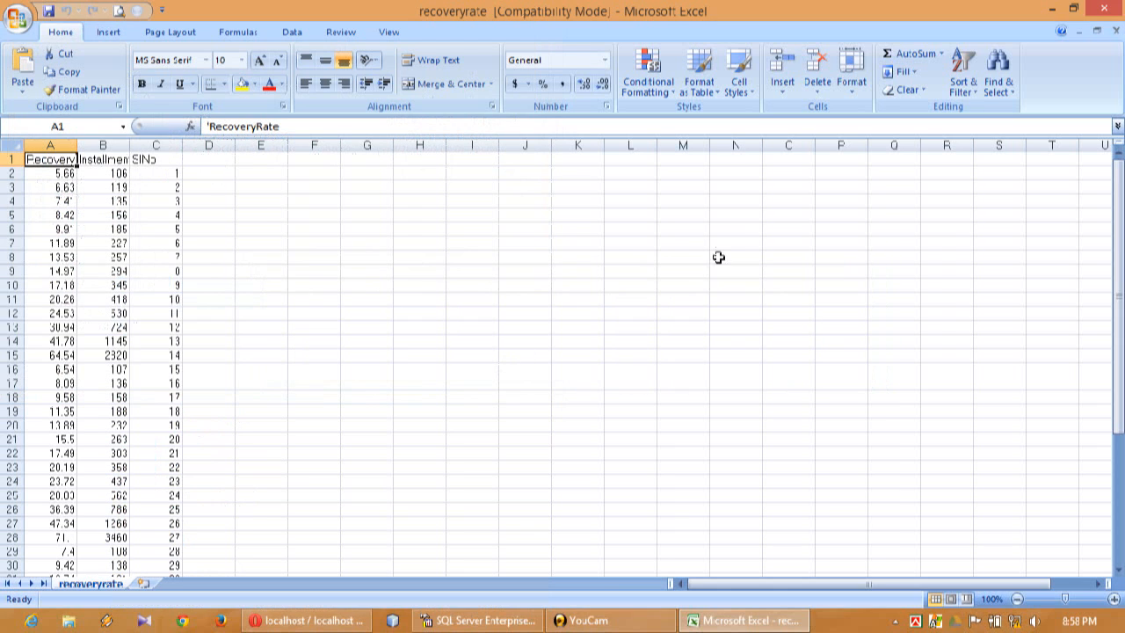
{"action": "left_click", "coordinate": [1117, 6]}
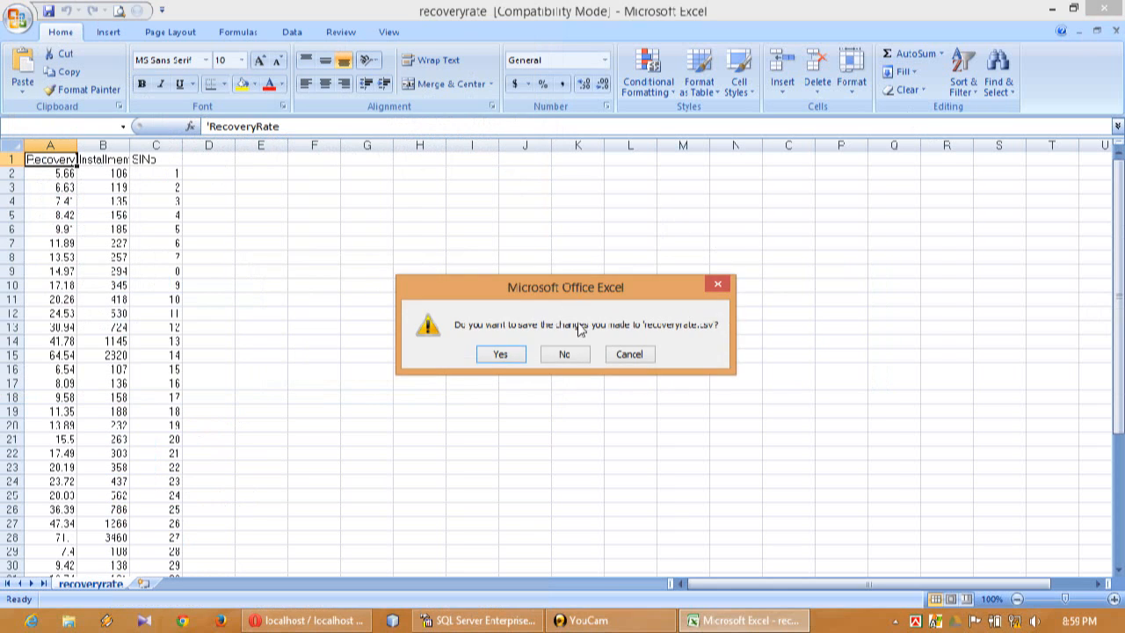
{"action": "left_click", "coordinate": [564, 354]}
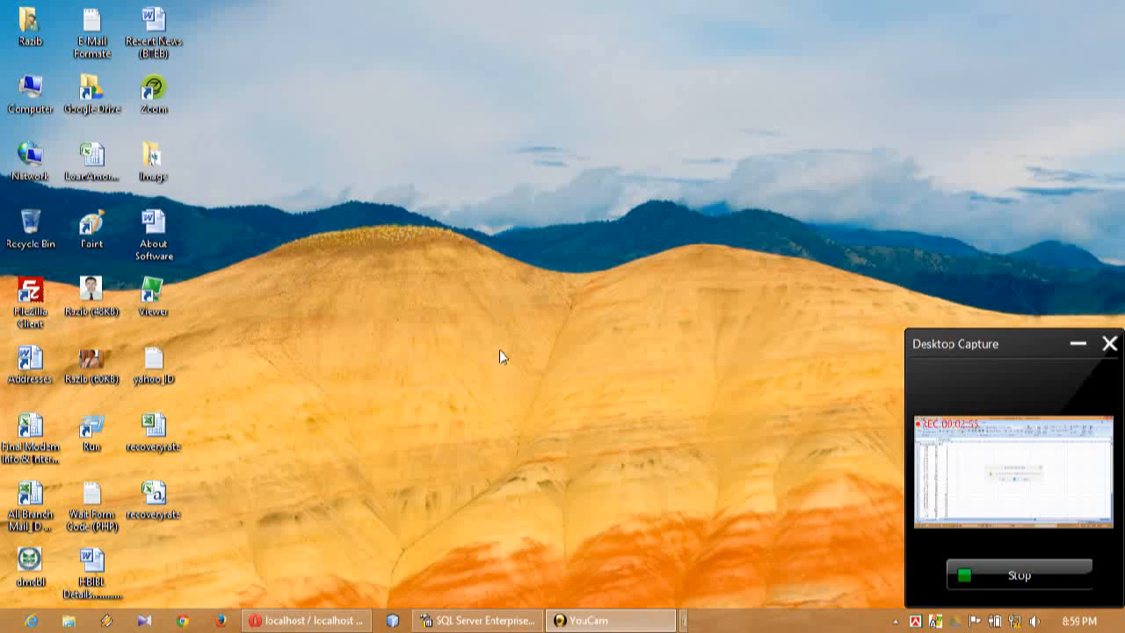
Open recoveryrate.csv in Notepad++ and change its first column heading to lowercase recoveryrate
{"action": "left_click", "coordinate": [158, 497]}
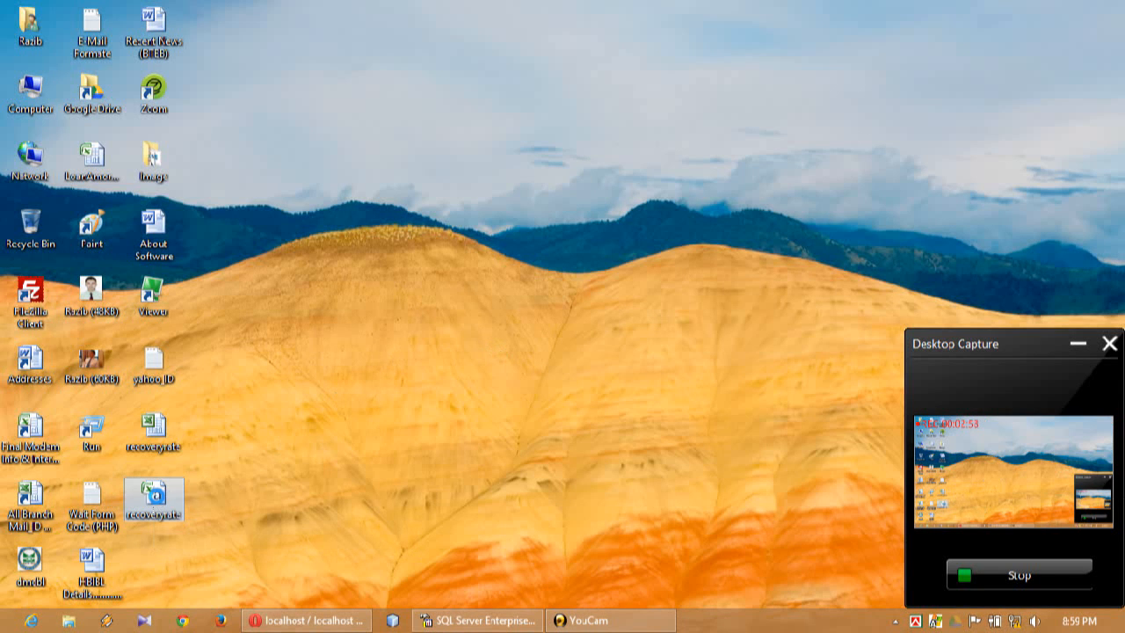
{"action": "right_click", "coordinate": [156, 495]}
{"action": "left_click", "coordinate": [231, 293]}
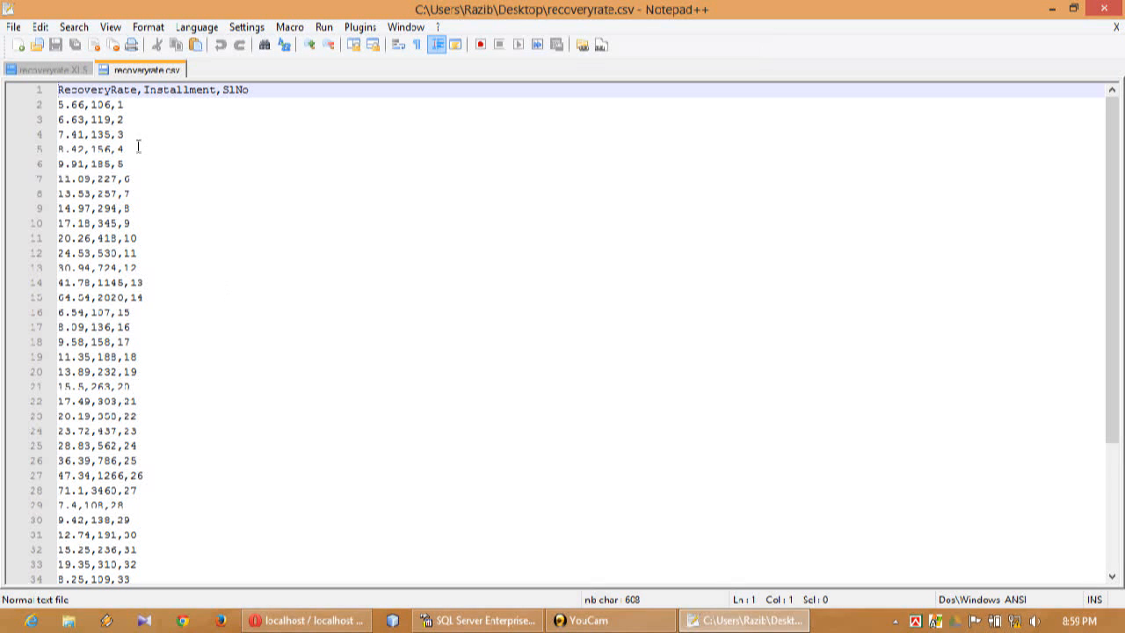
{"action": "left_click_drag", "start_coordinate": [62, 90], "coordinate": [60, 99]}
{"action": "type", "text": "r"}
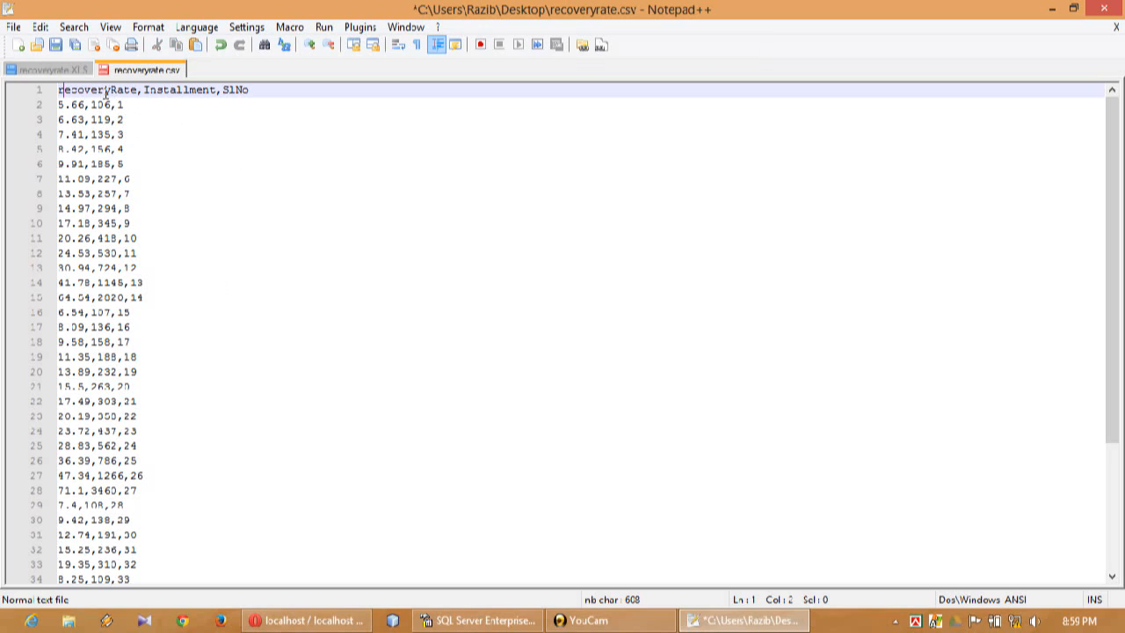
{"action": "left_click_drag", "start_coordinate": [112, 94], "coordinate": [119, 94]}
{"action": "type", "text": "r"}
Copy the recoveryrate heading from the CSV file and paste it as the first field's name in the phpMyAdmin table definition
{"action": "key", "text": "shift+Home"}
{"action": "key", "text": "ctrl+c"}
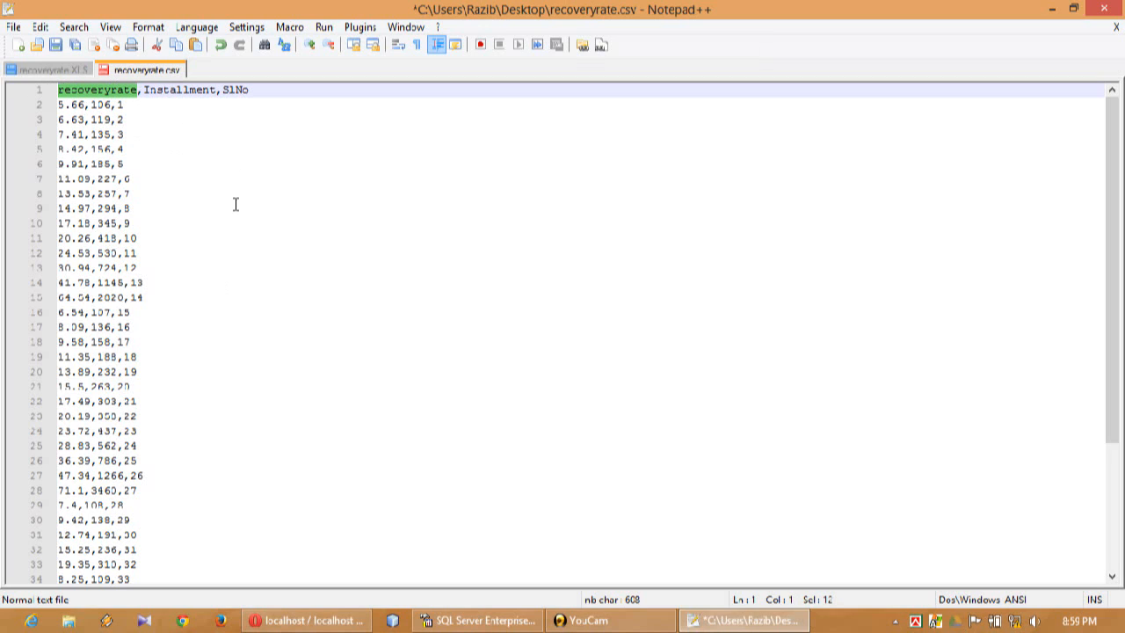
{"action": "left_click", "coordinate": [309, 620]}
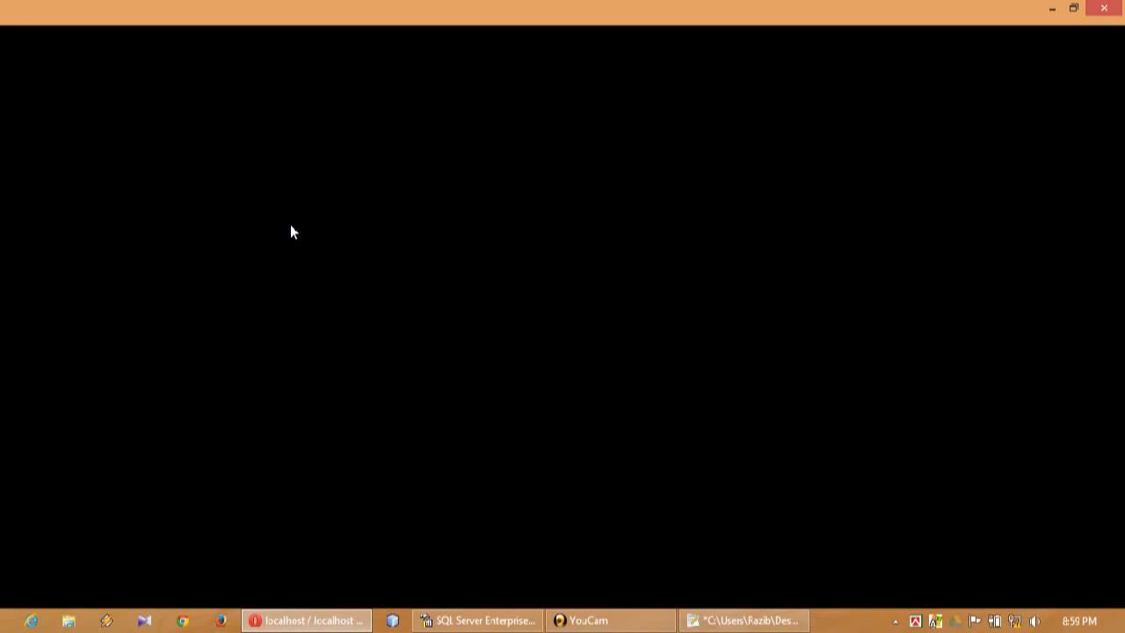
{"action": "left_click", "coordinate": [374, 92]}
{"action": "key", "text": "ctrl+v"}
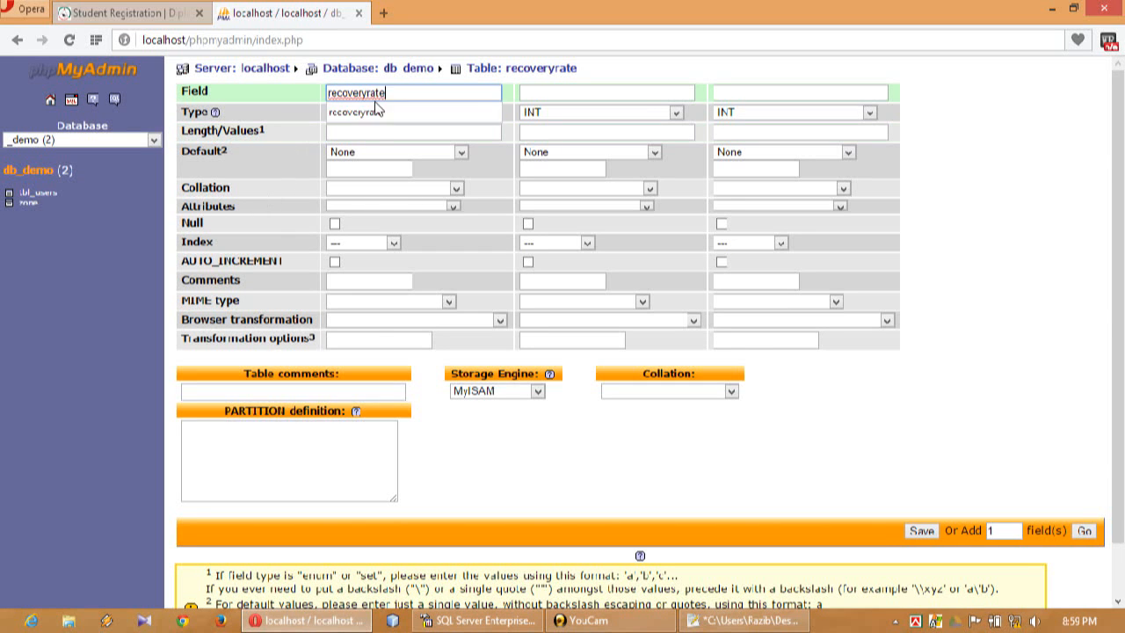
{"action": "left_click", "coordinate": [376, 113]}
Set the recoveryrate field's type to VARCHAR with a length of 6
{"action": "left_click", "coordinate": [374, 114]}
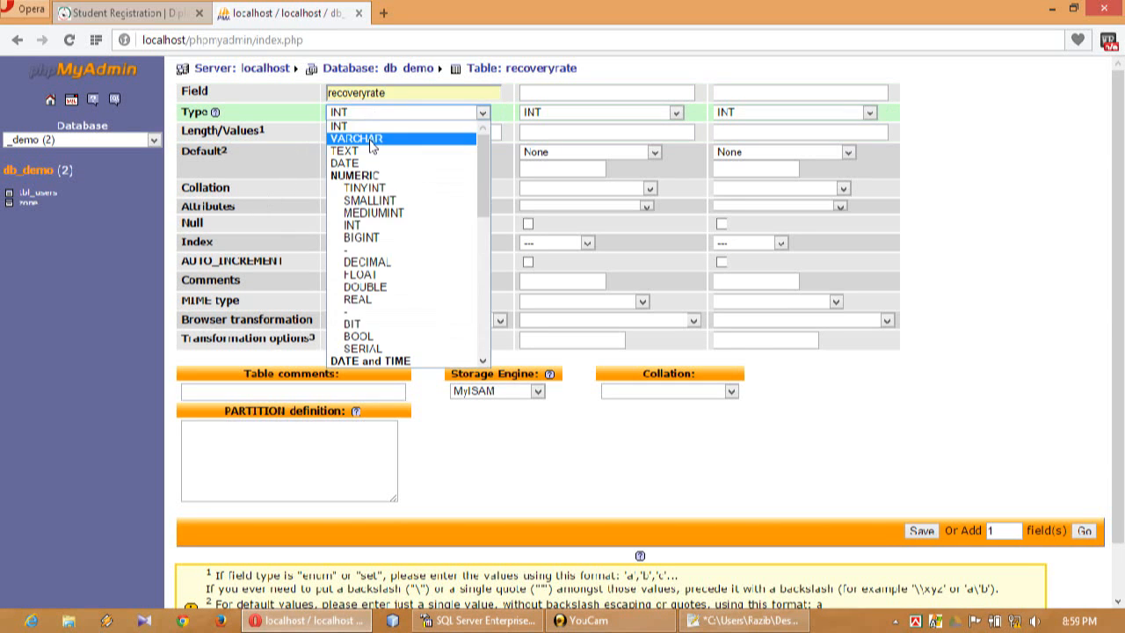
{"action": "left_click", "coordinate": [370, 138]}
{"action": "left_click", "coordinate": [370, 133]}
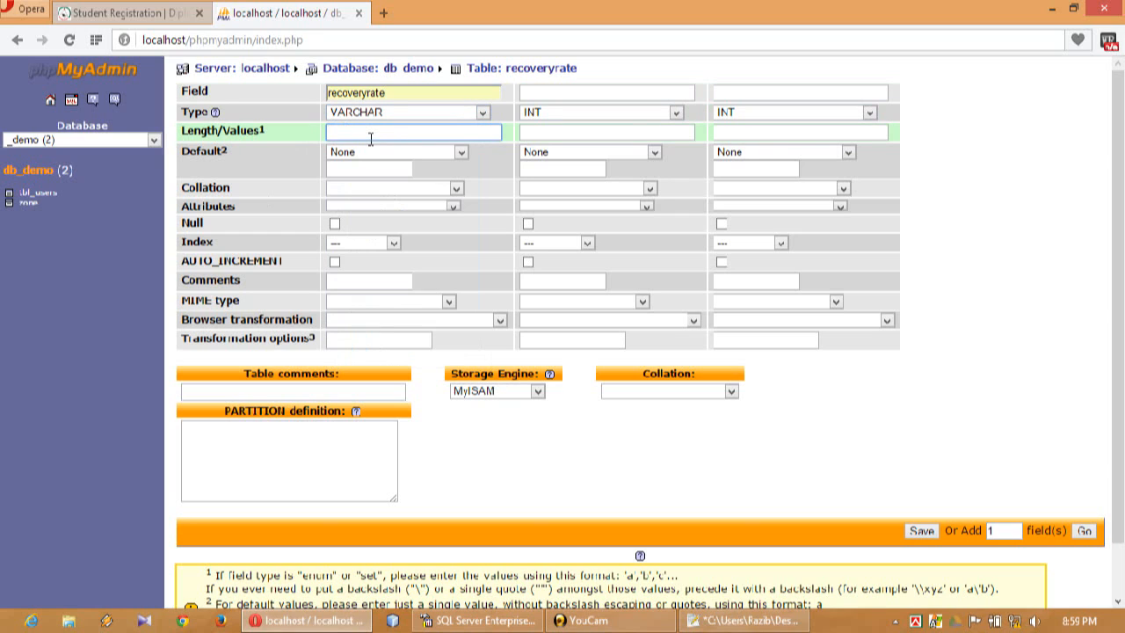
{"action": "type", "text": "6"}
{"action": "left_click", "coordinate": [395, 151]}
Change the Installment heading in recoveryrate.csv to lowercase installment and copy it into the second field's name in the phpMyAdmin table definition
{"action": "left_click", "coordinate": [552, 95]}
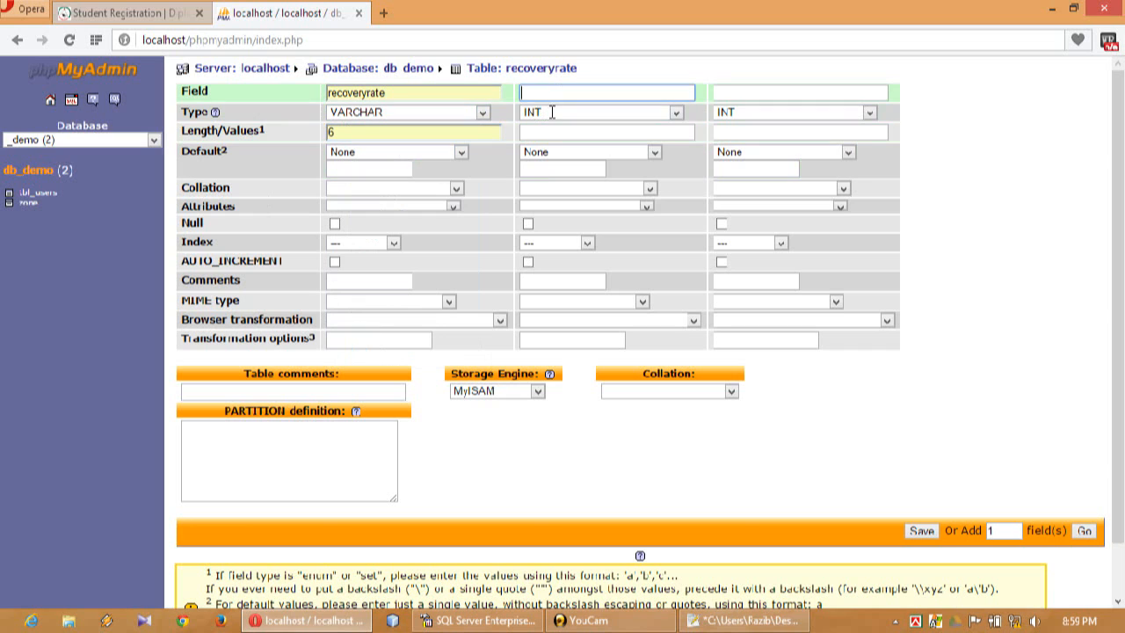
{"action": "left_click", "coordinate": [723, 625]}
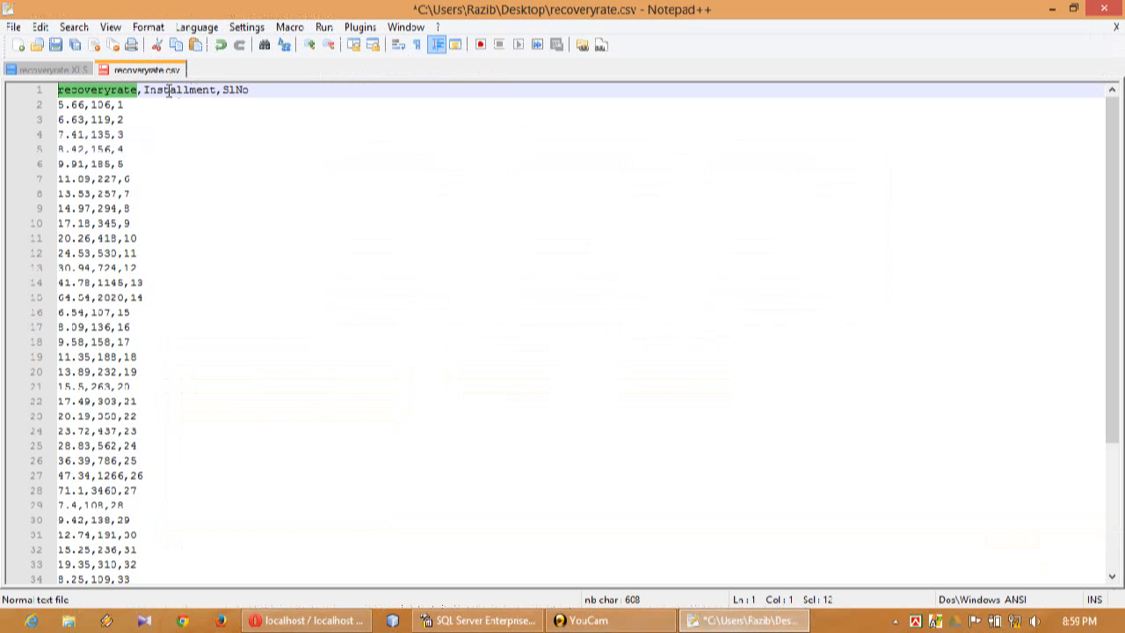
{"action": "left_click", "coordinate": [146, 90]}
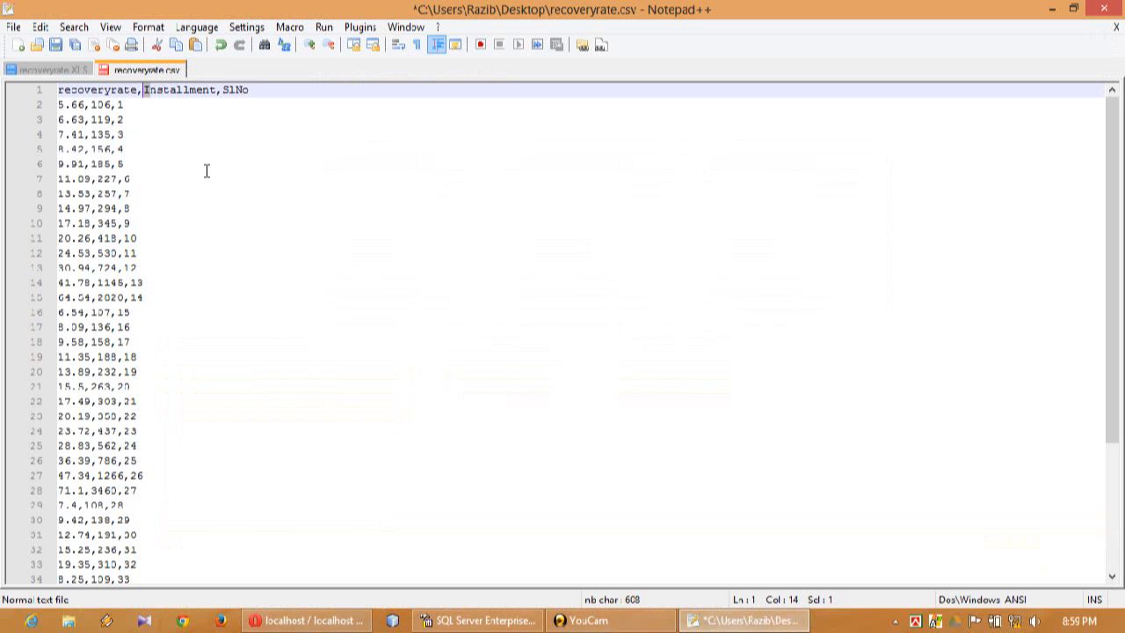
{"action": "type", "text": "i"}
{"action": "double_click", "coordinate": [176, 89]}
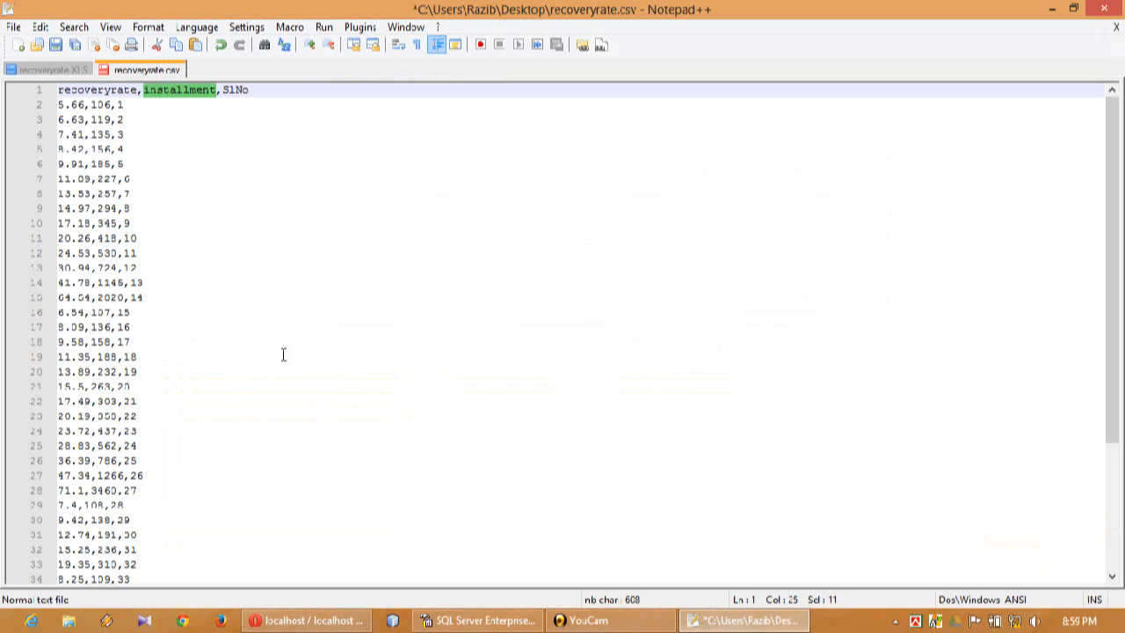
{"action": "left_click", "coordinate": [312, 621]}
{"action": "type", "text": "installment"}
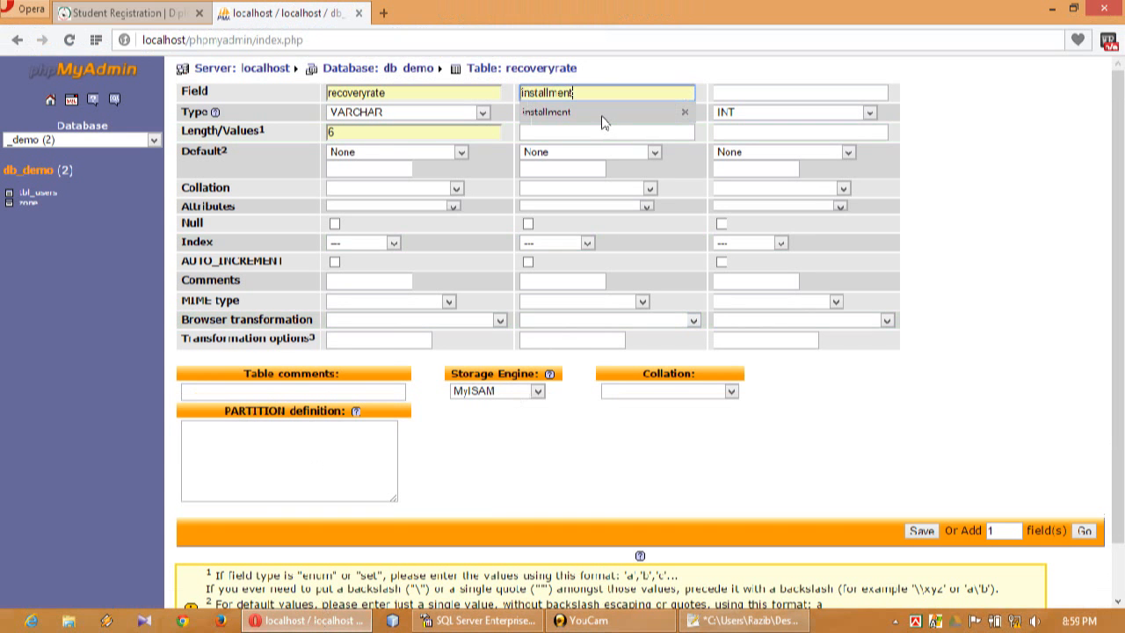
Set the installment field's type to VARCHAR with a length of 6
{"action": "left_click", "coordinate": [603, 112]}
{"action": "left_click", "coordinate": [551, 139]}
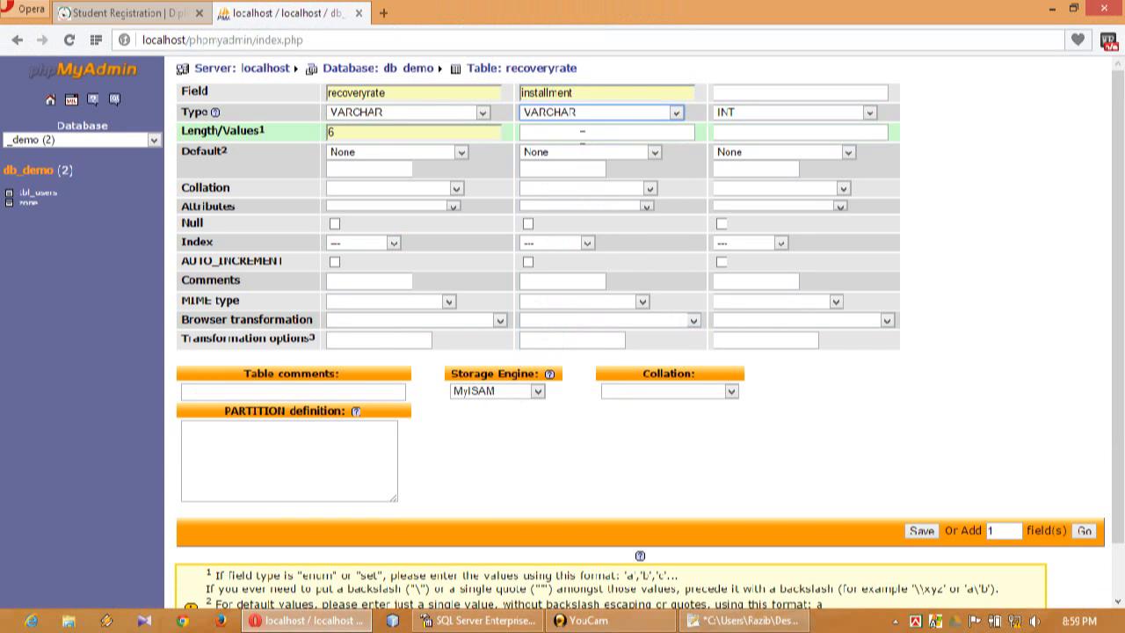
{"action": "left_click", "coordinate": [590, 133]}
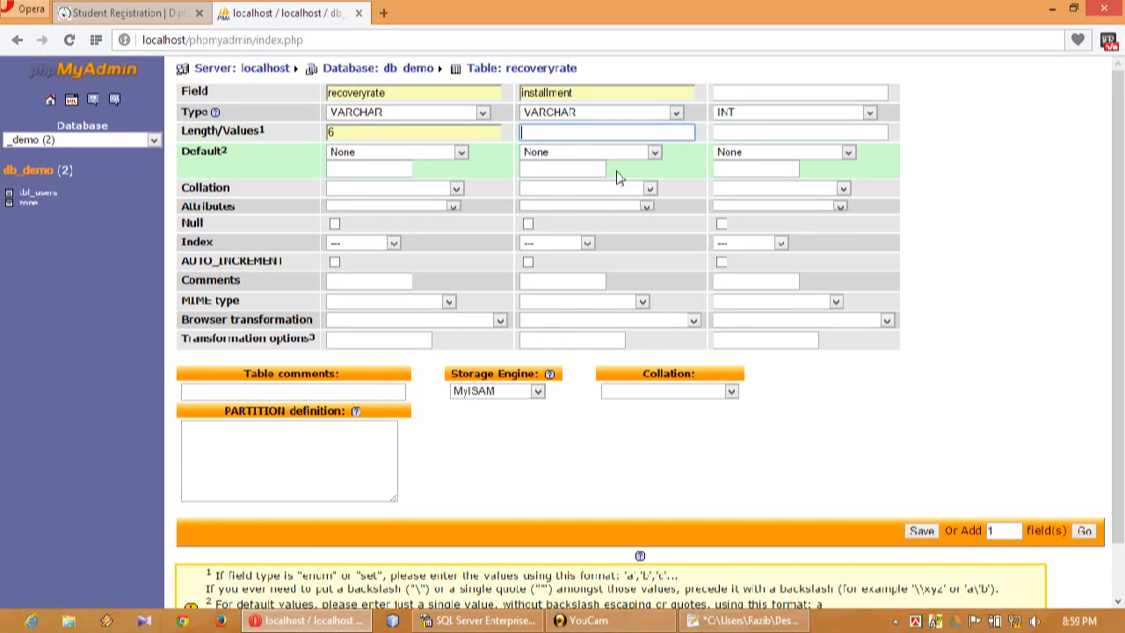
{"action": "type", "text": "6"}
Return to recoveryrate.csv in Notepad++ and change the third column heading to lowercase slno
{"action": "left_click", "coordinate": [738, 94]}
{"action": "left_click", "coordinate": [735, 623]}
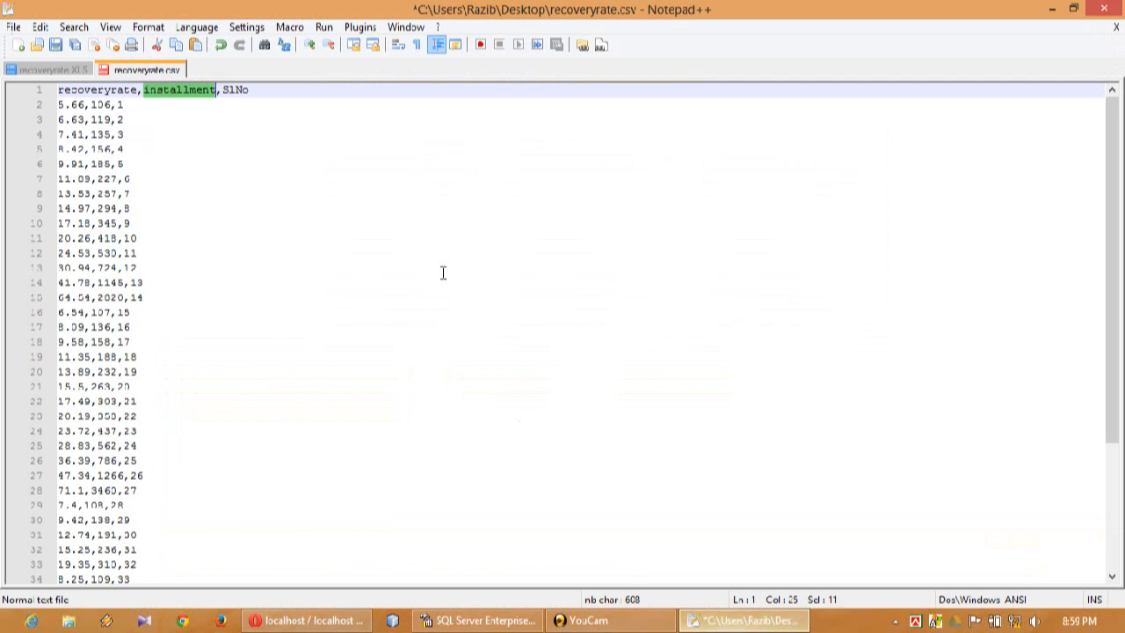
{"action": "left_click", "coordinate": [231, 89]}
{"action": "key", "text": "shift+Left"}
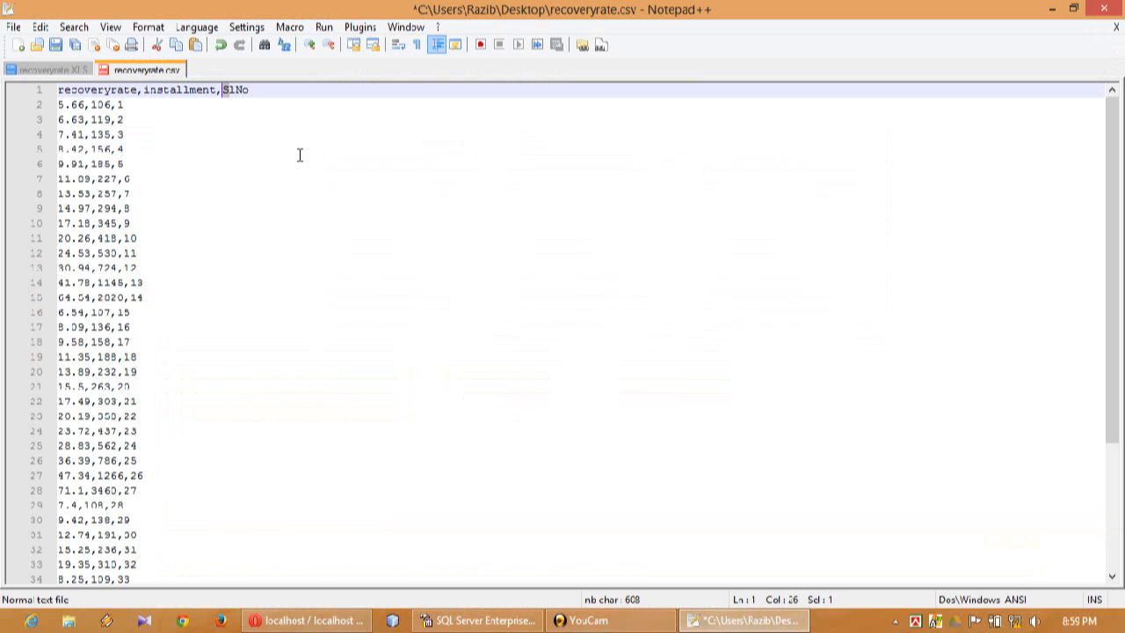
{"action": "type", "text": "s"}
{"action": "left_click_drag", "start_coordinate": [235, 91], "coordinate": [244, 94]}
{"action": "type", "text": "n"}
Copy the slno heading from the CSV file and paste it as the third field's name in the phpMyAdmin table definition
{"action": "double_click", "coordinate": [231, 90]}
{"action": "key", "text": "ctrl+c"}
{"action": "left_click", "coordinate": [479, 620]}
{"action": "left_click", "coordinate": [325, 621]}
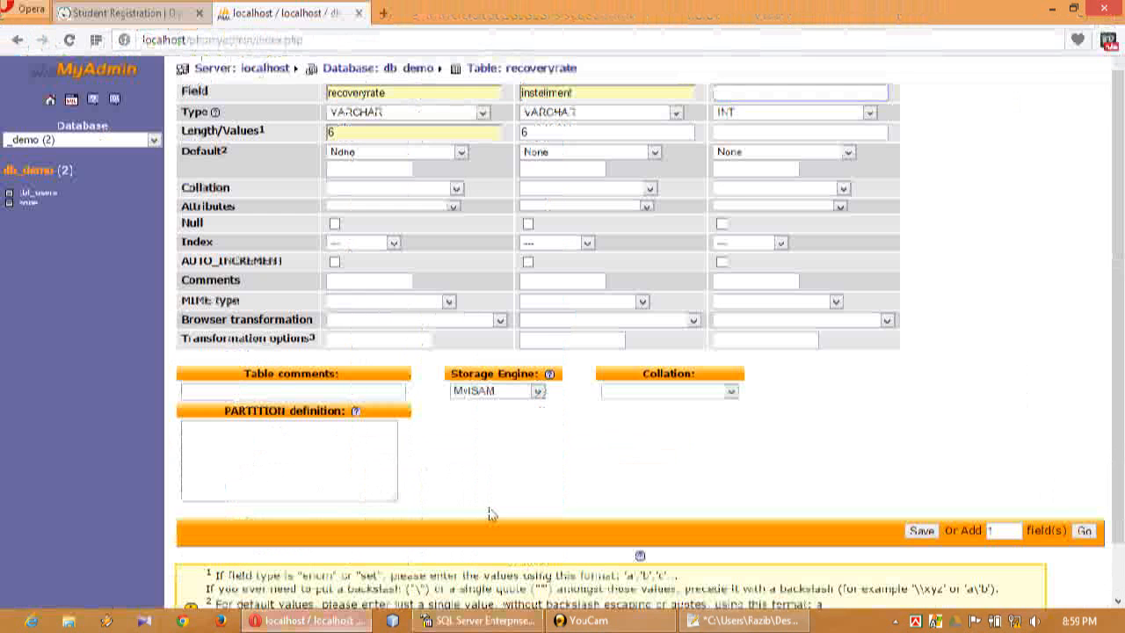
{"action": "left_click", "coordinate": [758, 93]}
{"action": "key", "text": "ctrl+v"}
Set the slno field's type to VARCHAR with a length of 3 and save the recoveryrate table
{"action": "left_click", "coordinate": [760, 120]}
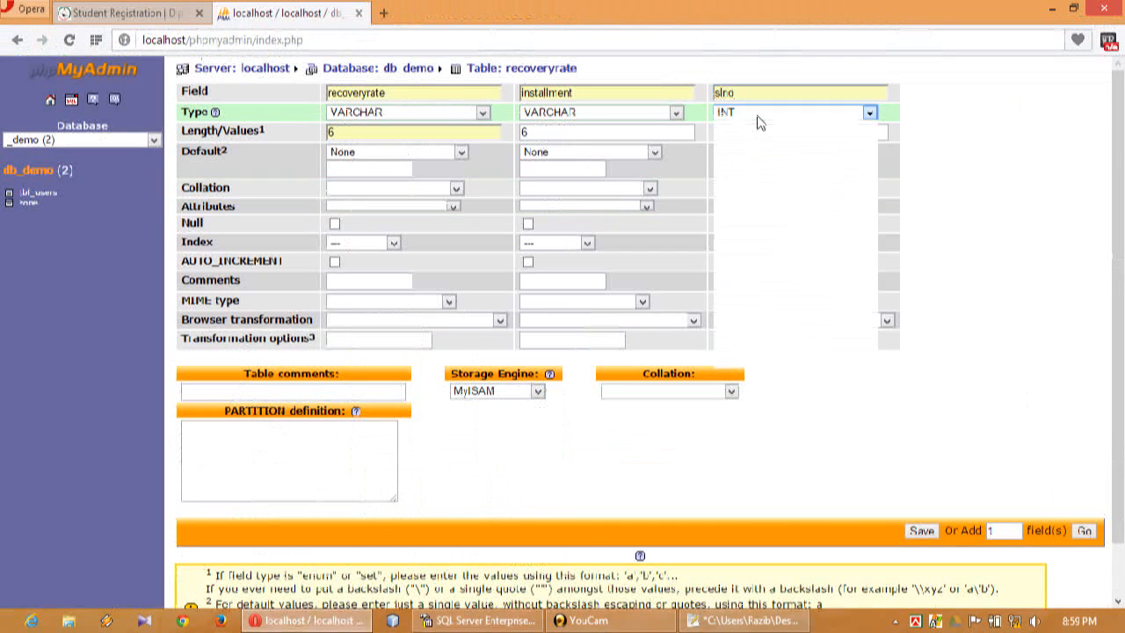
{"action": "left_click", "coordinate": [758, 118]}
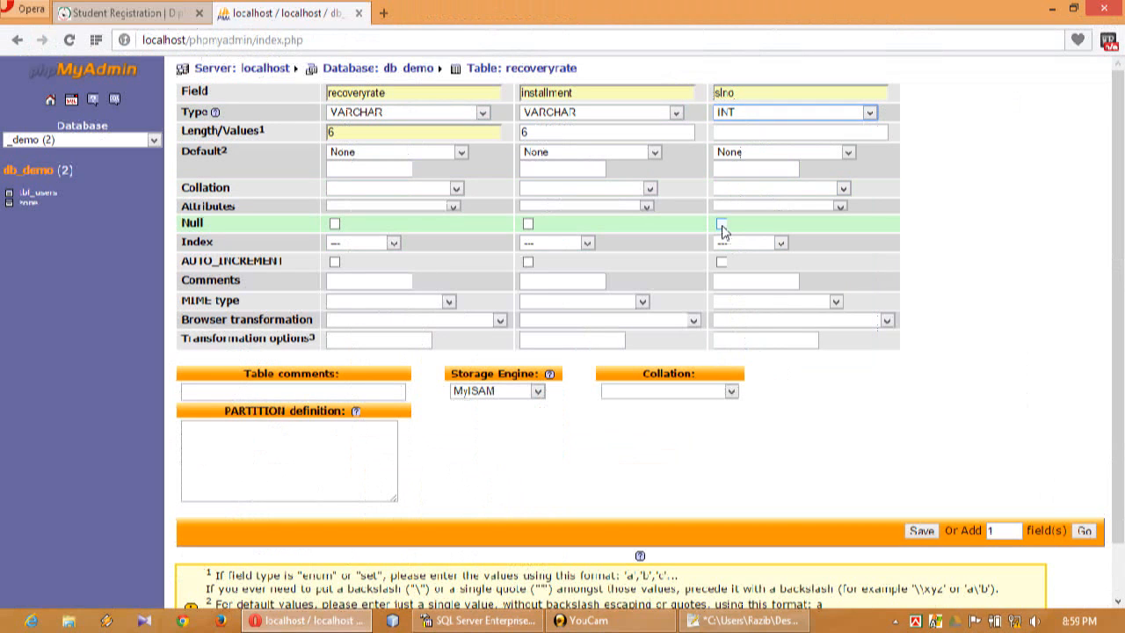
{"action": "left_click", "coordinate": [749, 117]}
{"action": "left_click", "coordinate": [745, 128]}
{"action": "left_click", "coordinate": [746, 134]}
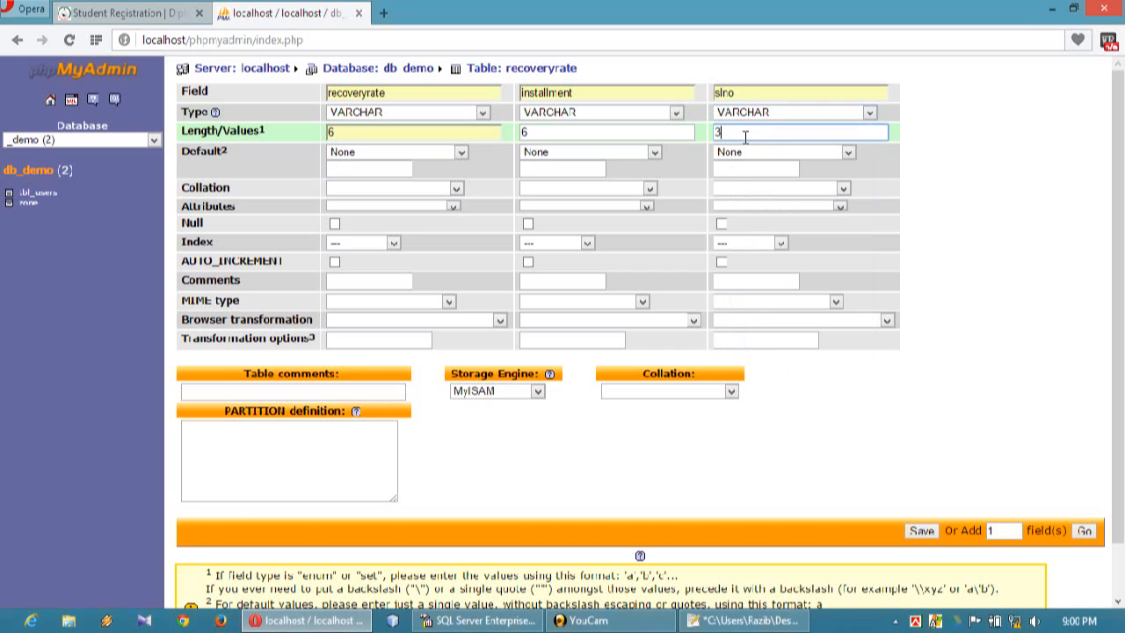
{"action": "type", "text": "3"}
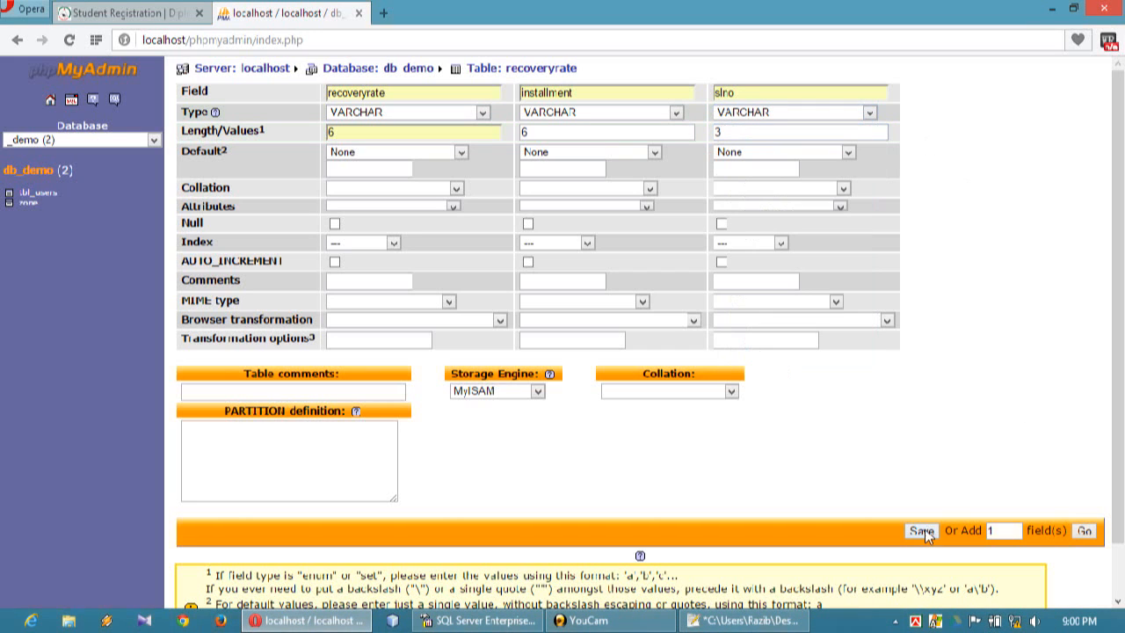
{"action": "left_click", "coordinate": [915, 530]}
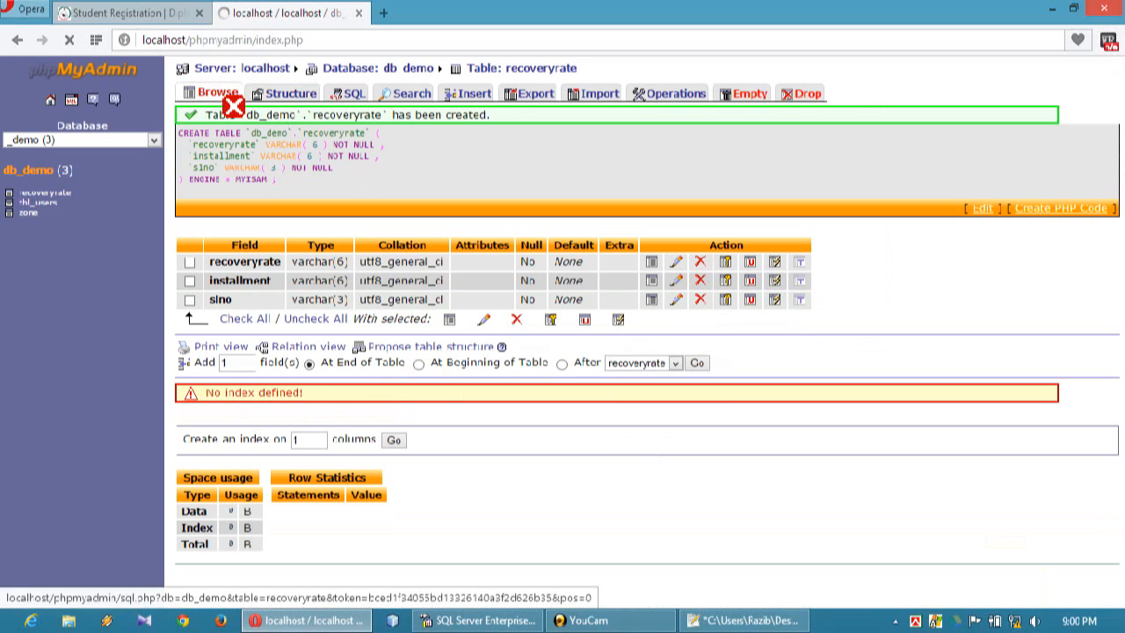
{"action": "left_click", "coordinate": [222, 95]}
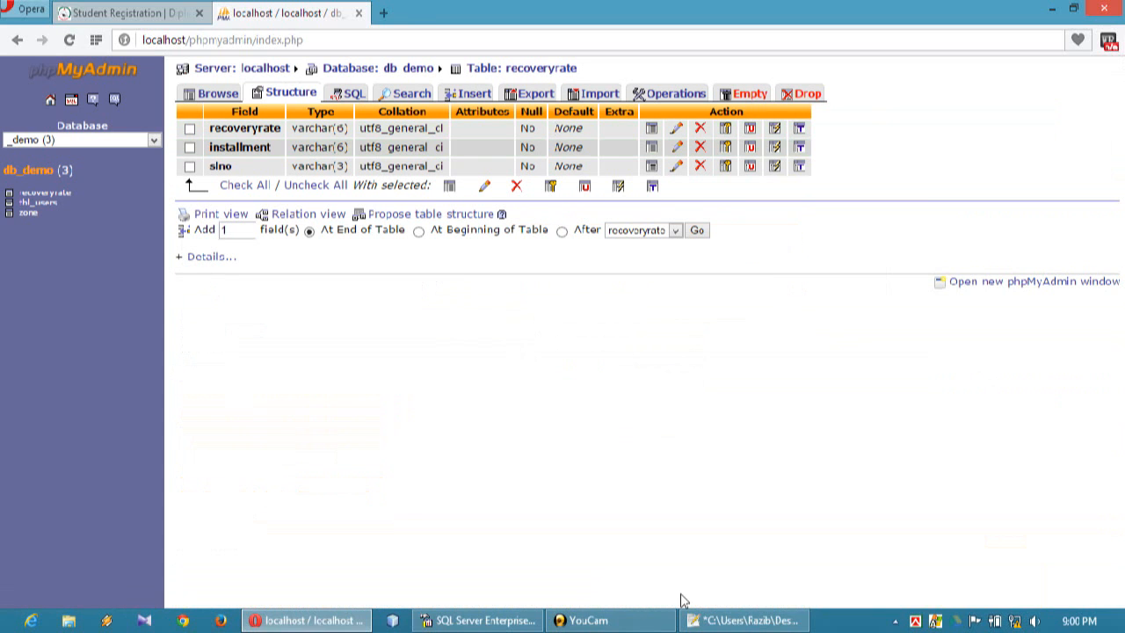
Switch to recoveryrate.csv in Notepad++ and delete the entire column heading row, including its line break
{"action": "left_click", "coordinate": [708, 620]}
{"action": "left_click", "coordinate": [260, 89]}
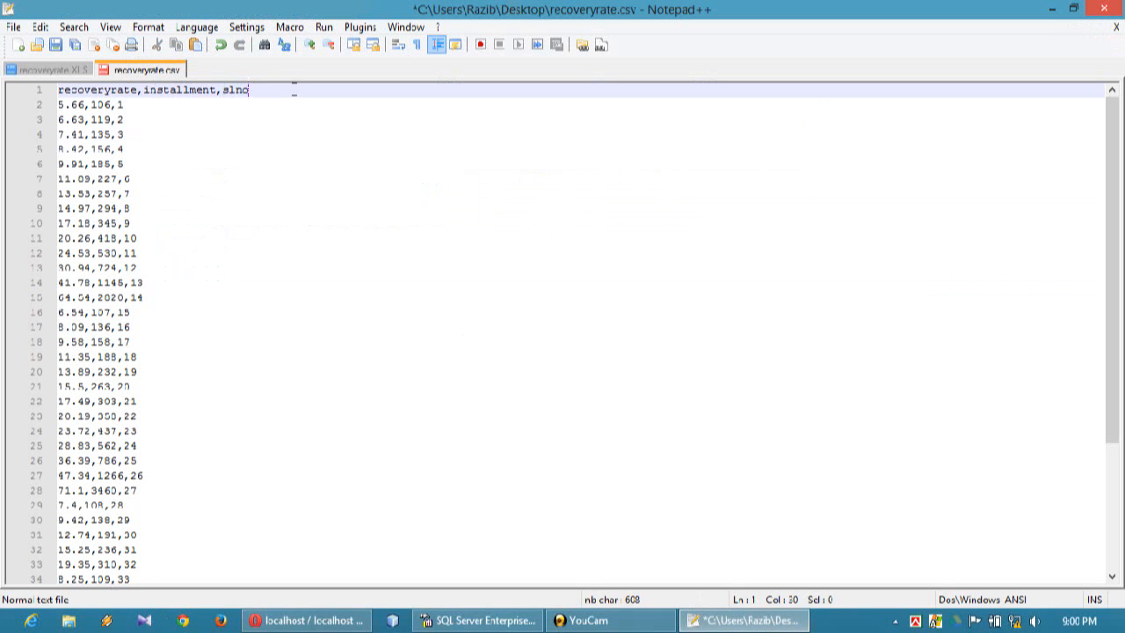
{"action": "left_click_drag", "start_coordinate": [294, 89], "coordinate": [44, 91]}
{"action": "key", "text": "Delete"}
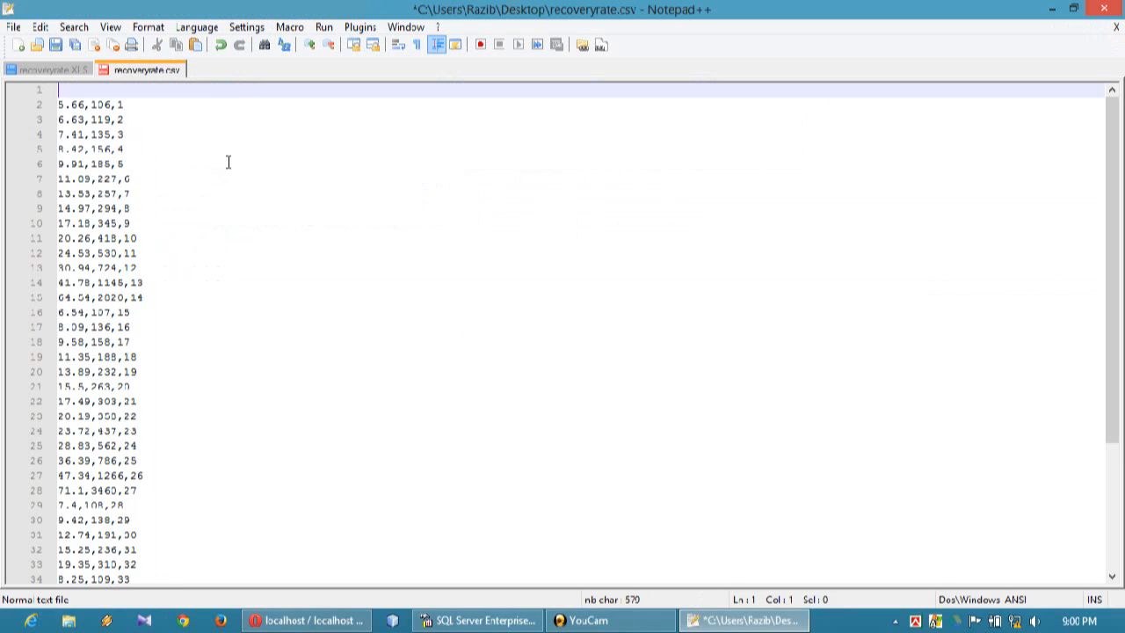
{"action": "key", "text": "Delete"}
Remove the empty last line from recoveryrate.csv and save the file
{"action": "left_click_drag", "start_coordinate": [1112, 145], "coordinate": [1112, 263]}
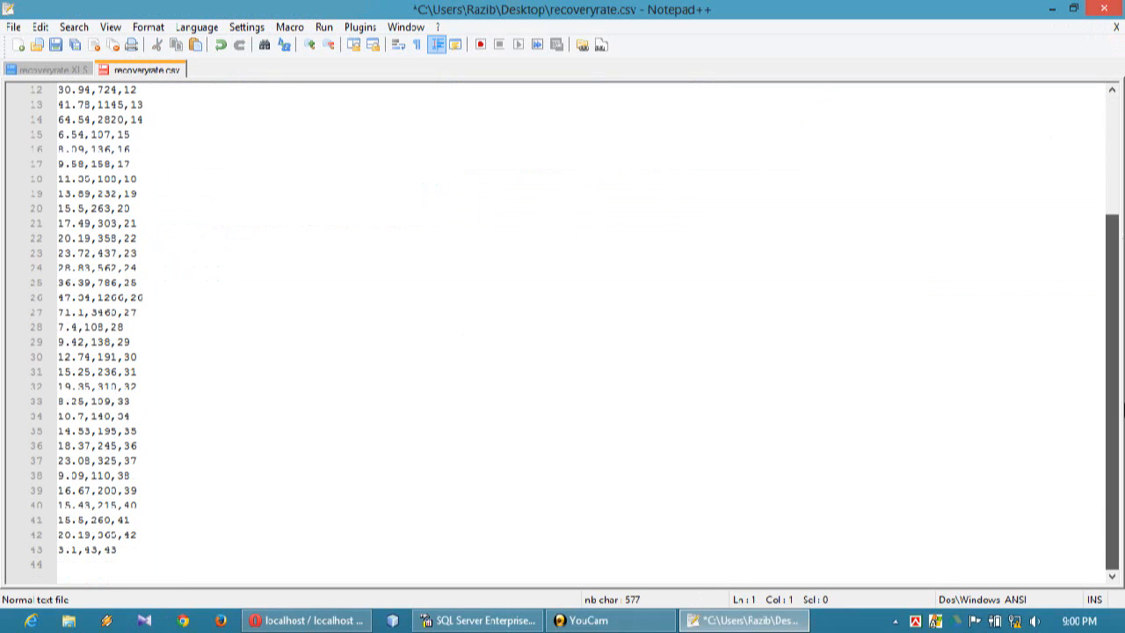
{"action": "left_click", "coordinate": [150, 572]}
{"action": "key", "text": "BackSpace"}
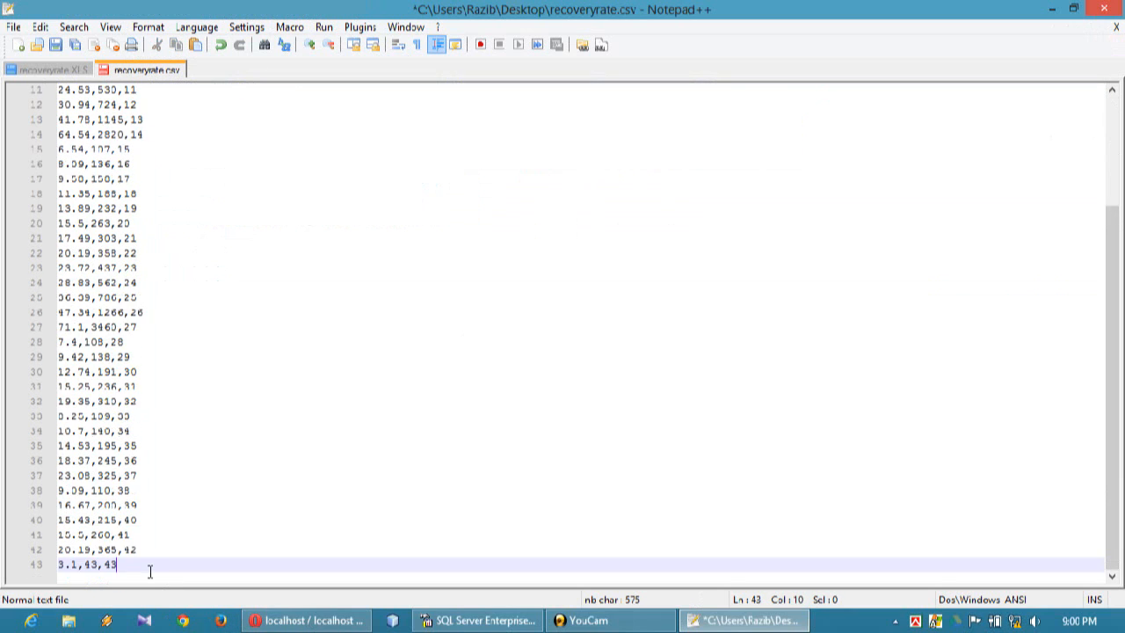
{"action": "left_click", "coordinate": [55, 46]}
Close the recoveryrate.XLS file, look over the cleaned CSV rows and close Notepad++
{"action": "right_click", "coordinate": [56, 70]}
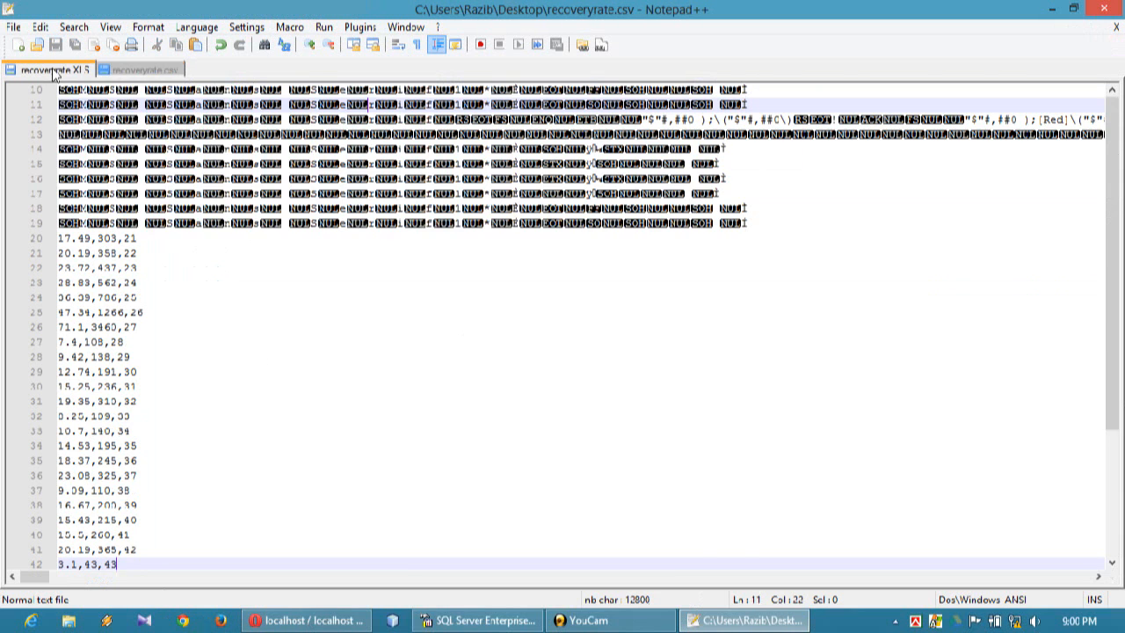
{"action": "left_click", "coordinate": [74, 81]}
{"action": "left_click", "coordinate": [190, 163]}
{"action": "scroll", "coordinate": [207, 202], "scroll_direction": "up", "scroll_amount": 4}
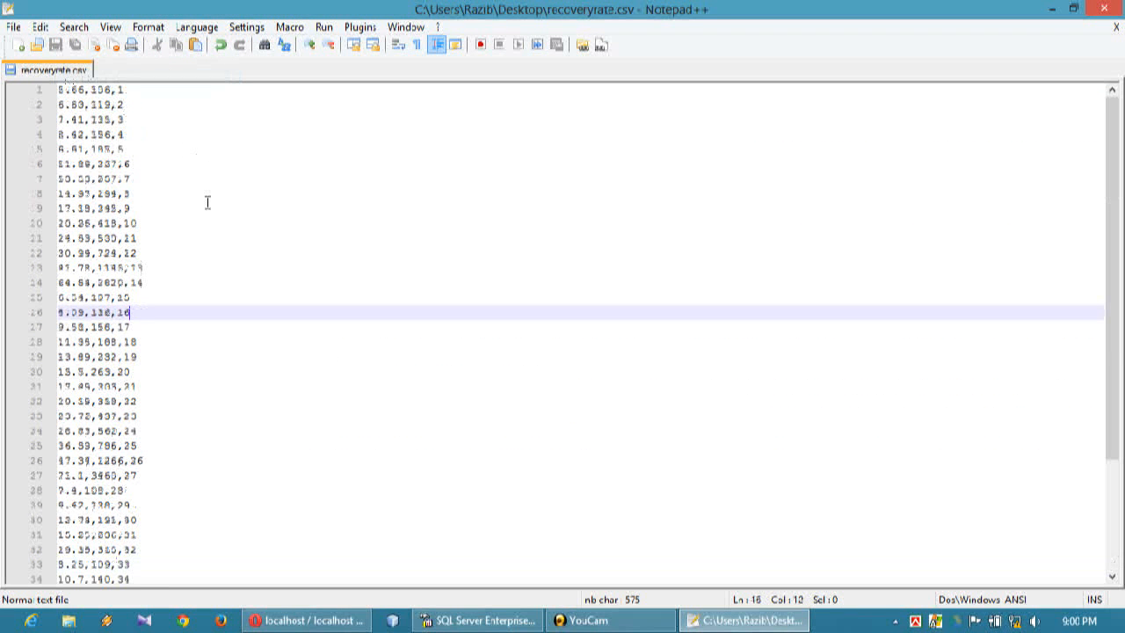
{"action": "left_click", "coordinate": [1111, 31]}
{"action": "key", "text": "alt+F4"}
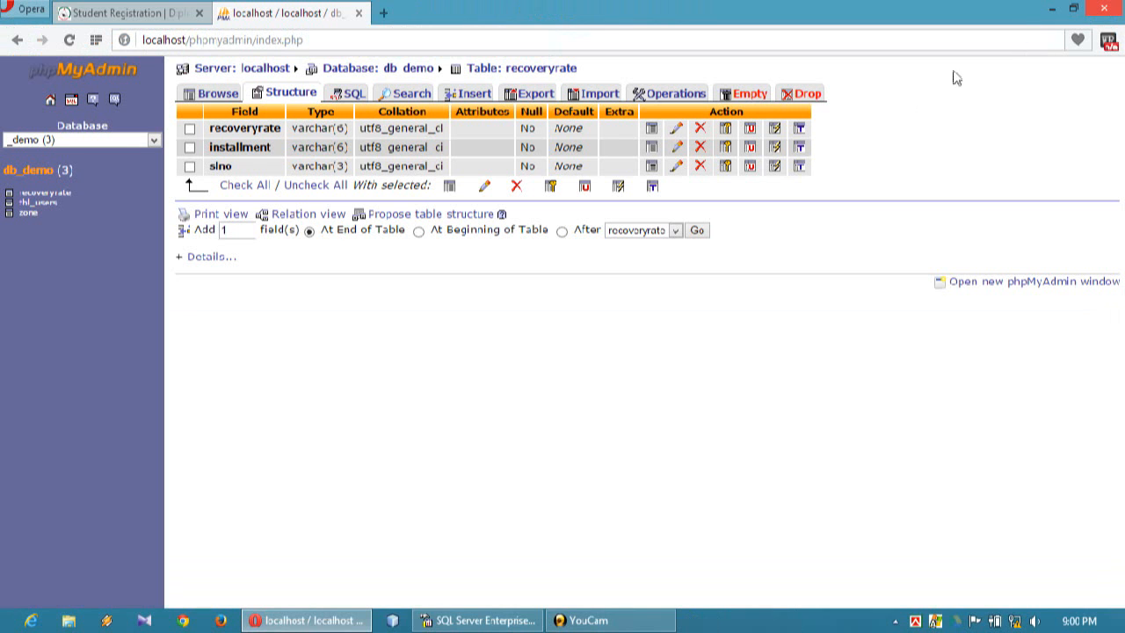
Locate the recoveryrate CSV file on the Desktop and return to the phpMyAdmin table in the browser
{"action": "left_click", "coordinate": [1044, 9]}
{"action": "left_click", "coordinate": [1047, 9]}
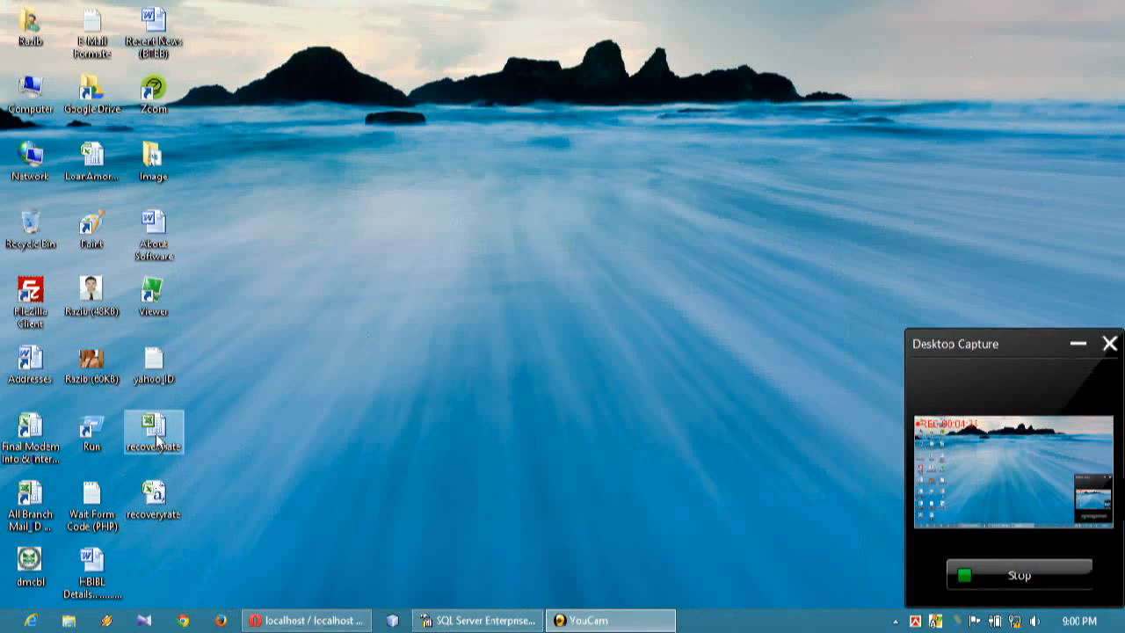
{"action": "left_click", "coordinate": [154, 494]}
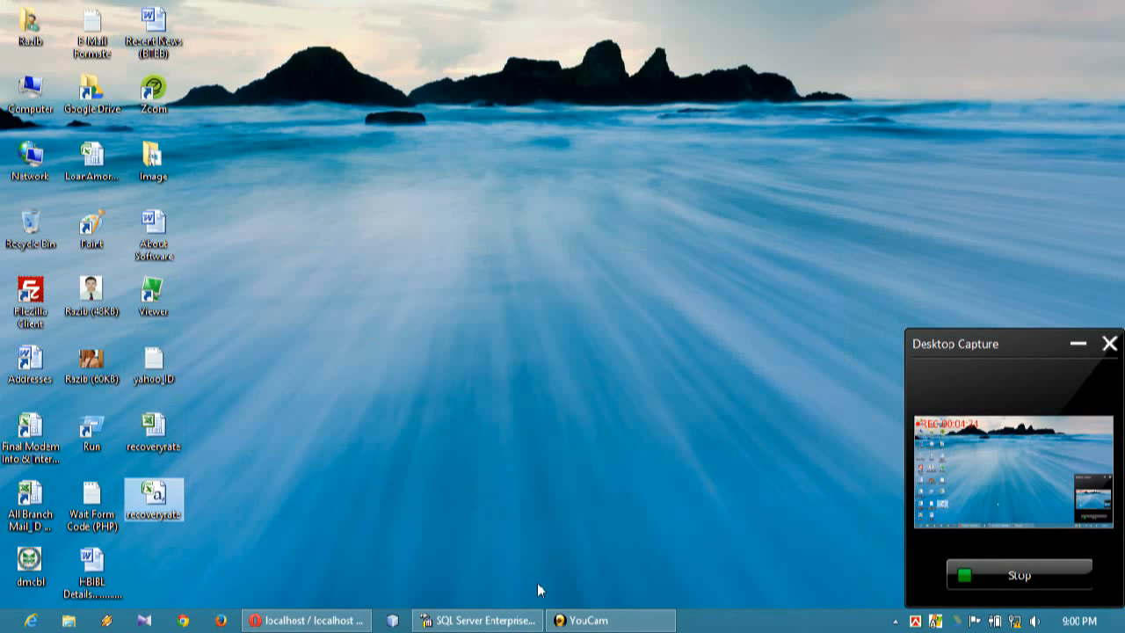
{"action": "left_click", "coordinate": [308, 620]}
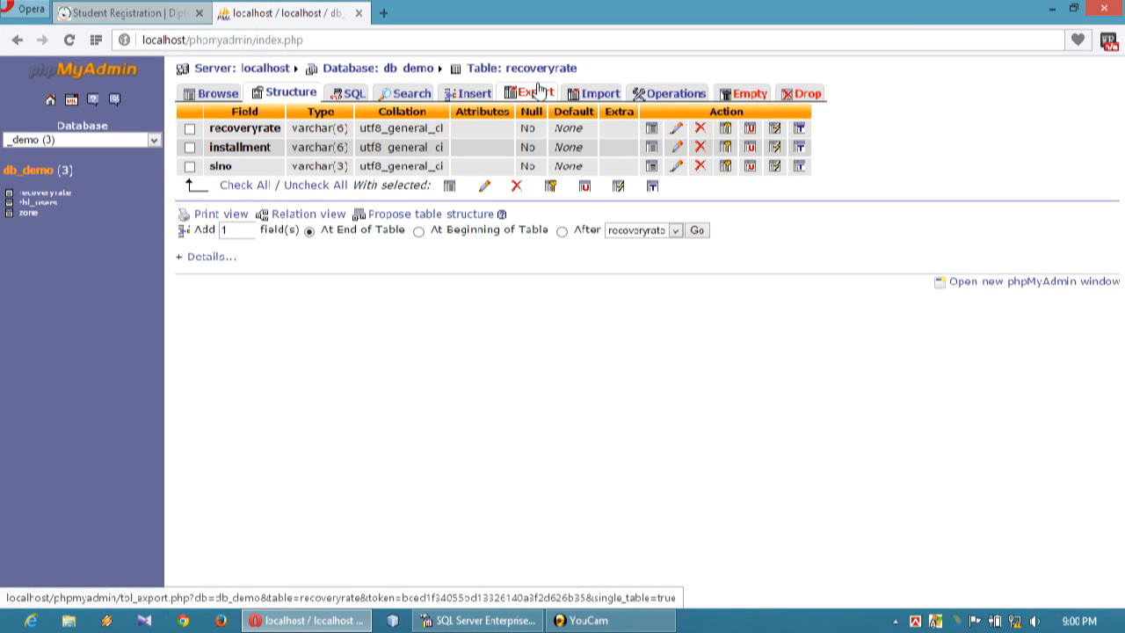
Choose recoveryrate.csv from the Desktop as the file to import into the recoveryrate table
{"action": "left_click", "coordinate": [597, 92]}
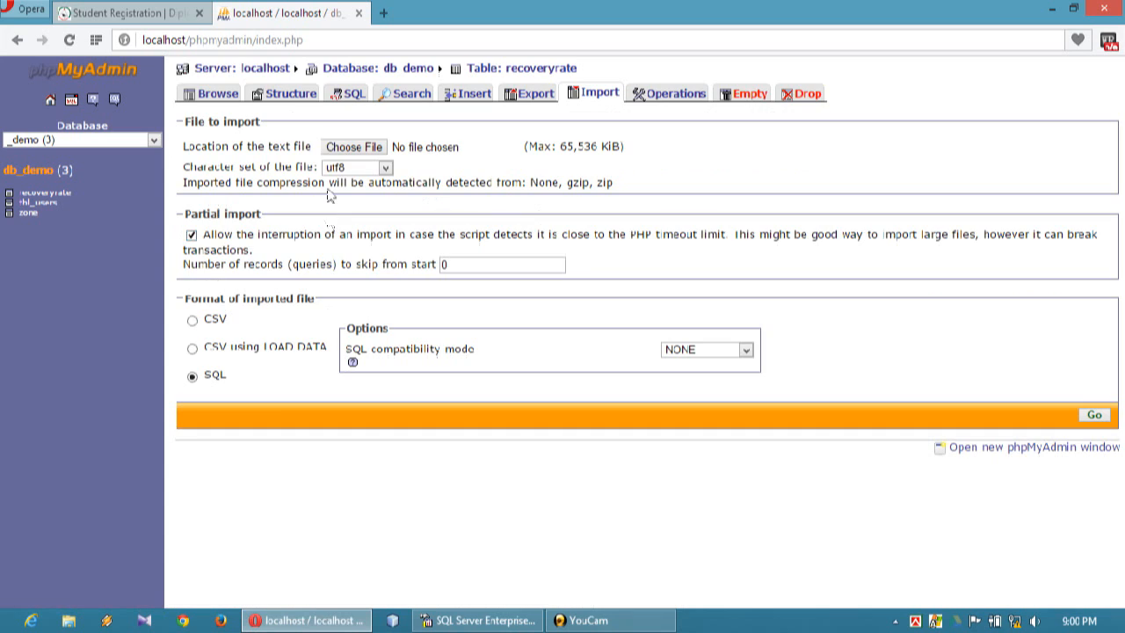
{"action": "left_click", "coordinate": [343, 151]}
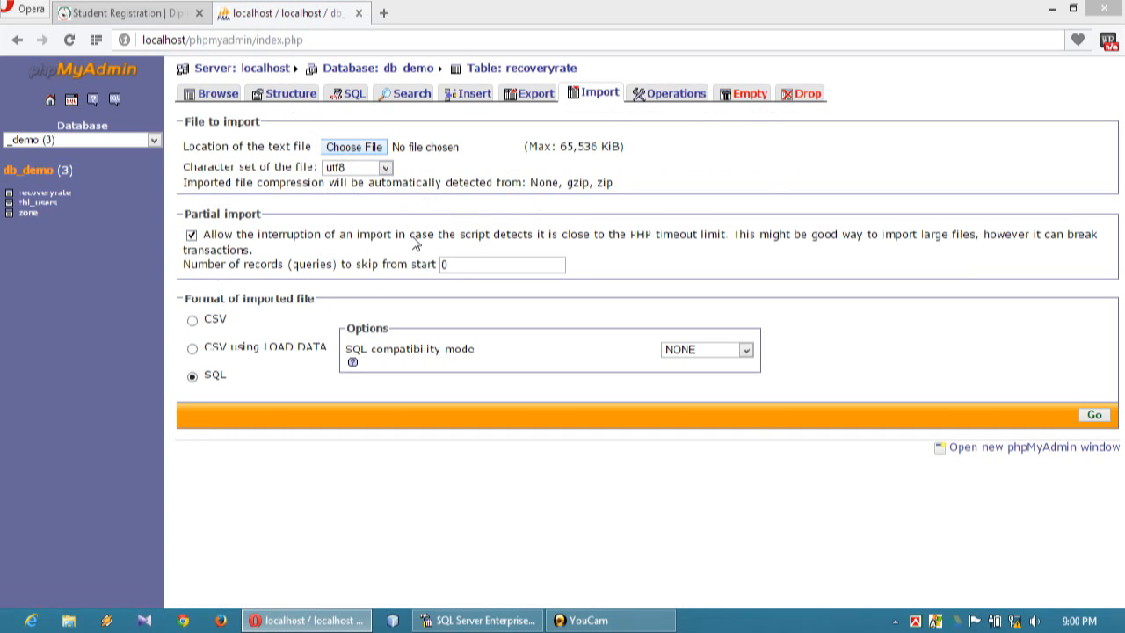
{"action": "left_click", "coordinate": [406, 304]}
{"action": "key", "text": "r"}
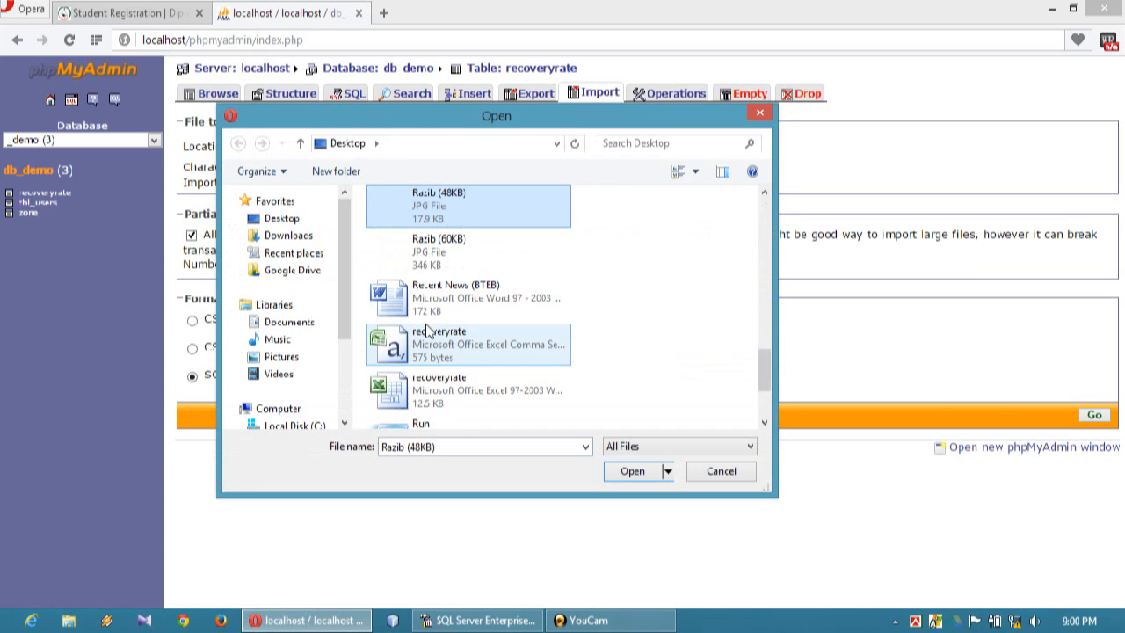
{"action": "left_click", "coordinate": [467, 357]}
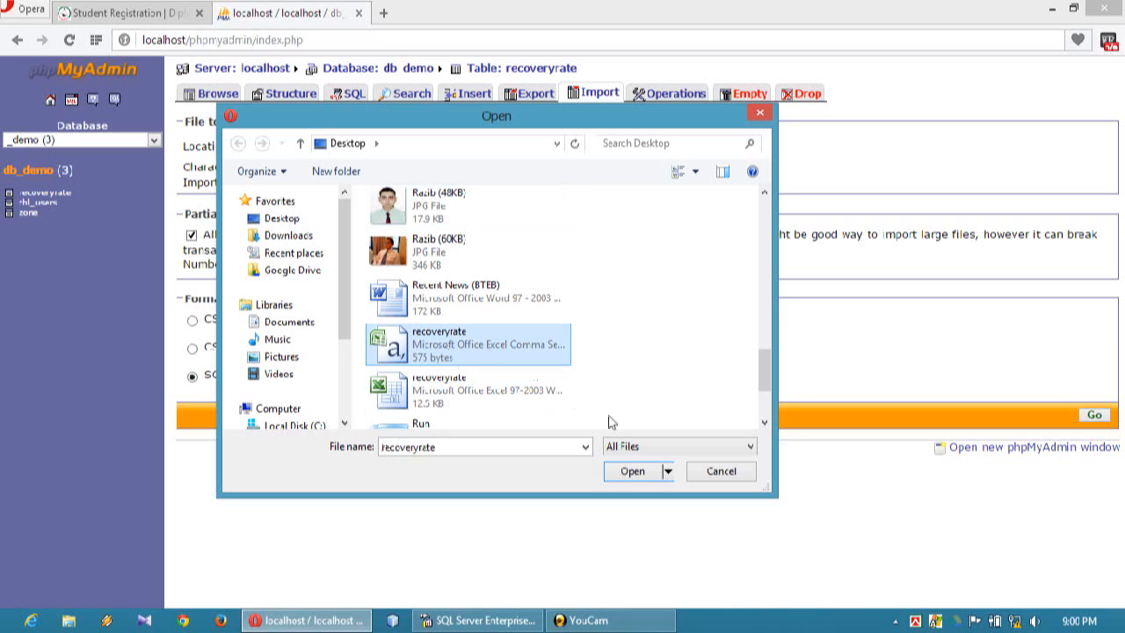
{"action": "left_click", "coordinate": [630, 473]}
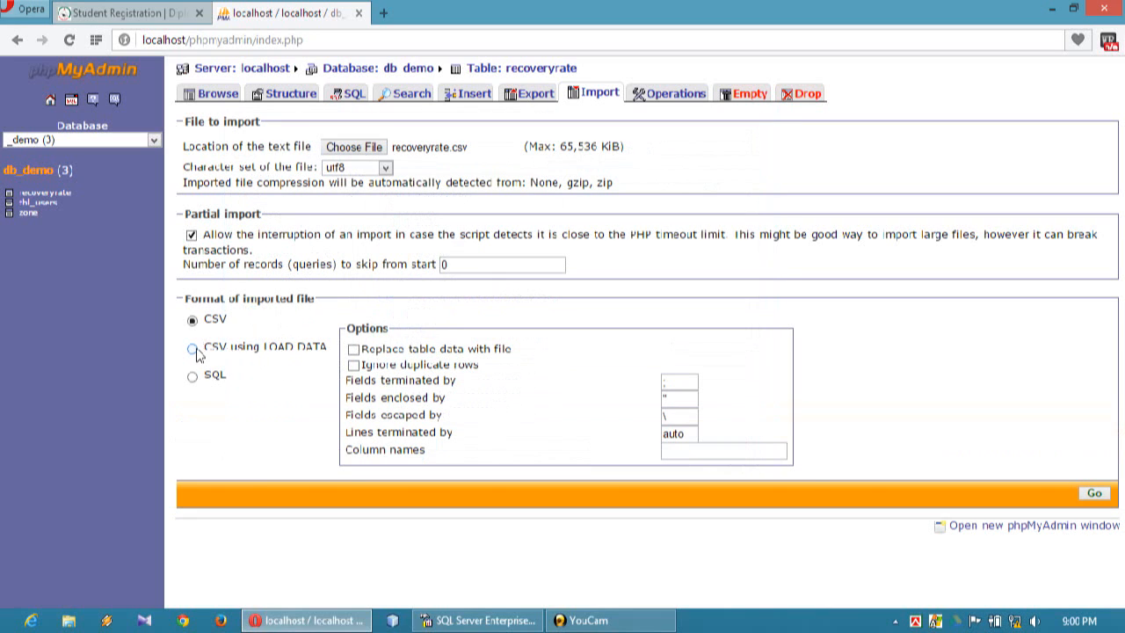
Import the file as CSV using LOAD DATA with fields terminated by a comma
{"action": "left_click", "coordinate": [192, 349]}
{"action": "left_click_drag", "start_coordinate": [682, 382], "coordinate": [625, 382]}
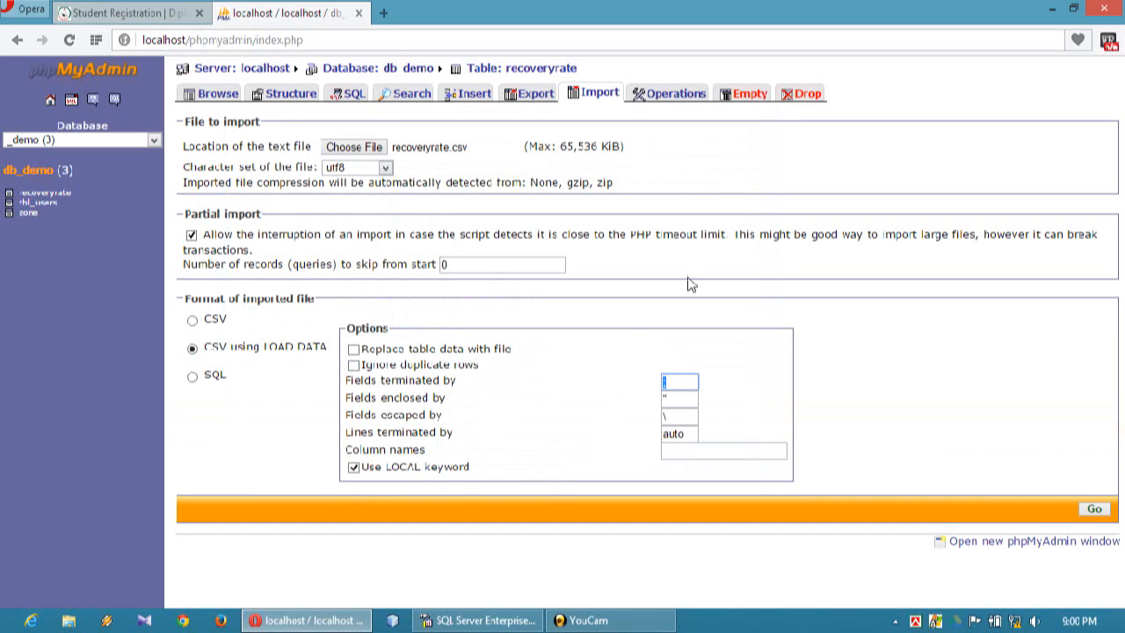
{"action": "type", "text": ","}
{"action": "left_click", "coordinate": [926, 396]}
{"action": "left_click", "coordinate": [1095, 510]}
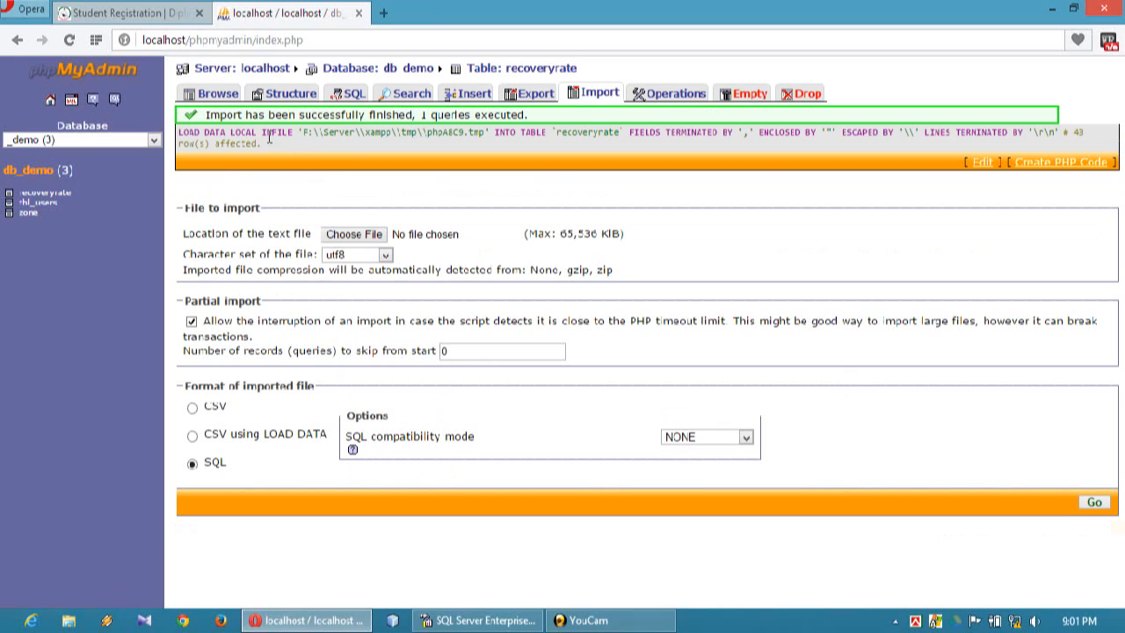
Browse the recoveryrate table and review the imported rows on pages 1 and 2
{"action": "left_click", "coordinate": [53, 192]}
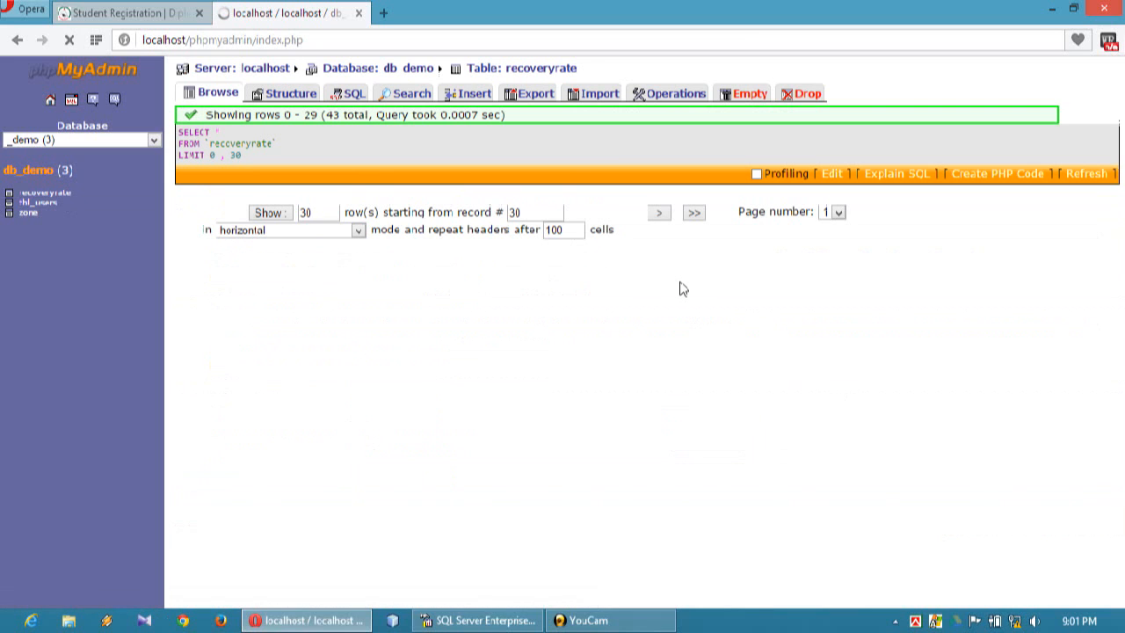
{"action": "scroll", "coordinate": [687, 290], "scroll_direction": "down", "scroll_amount": 10}
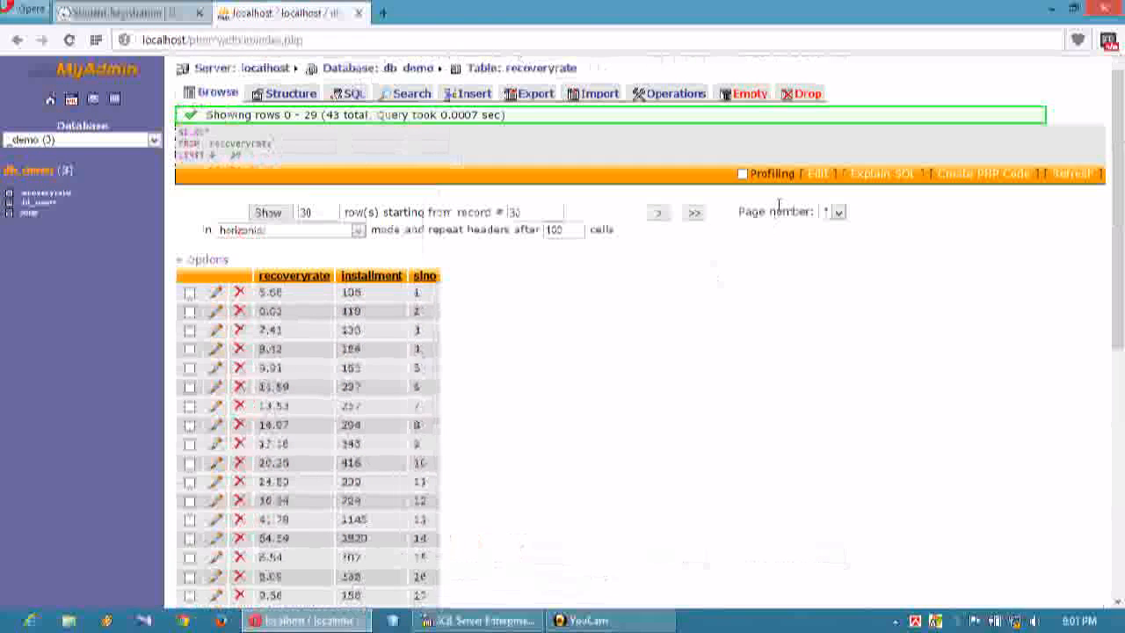
{"action": "left_click", "coordinate": [835, 211]}
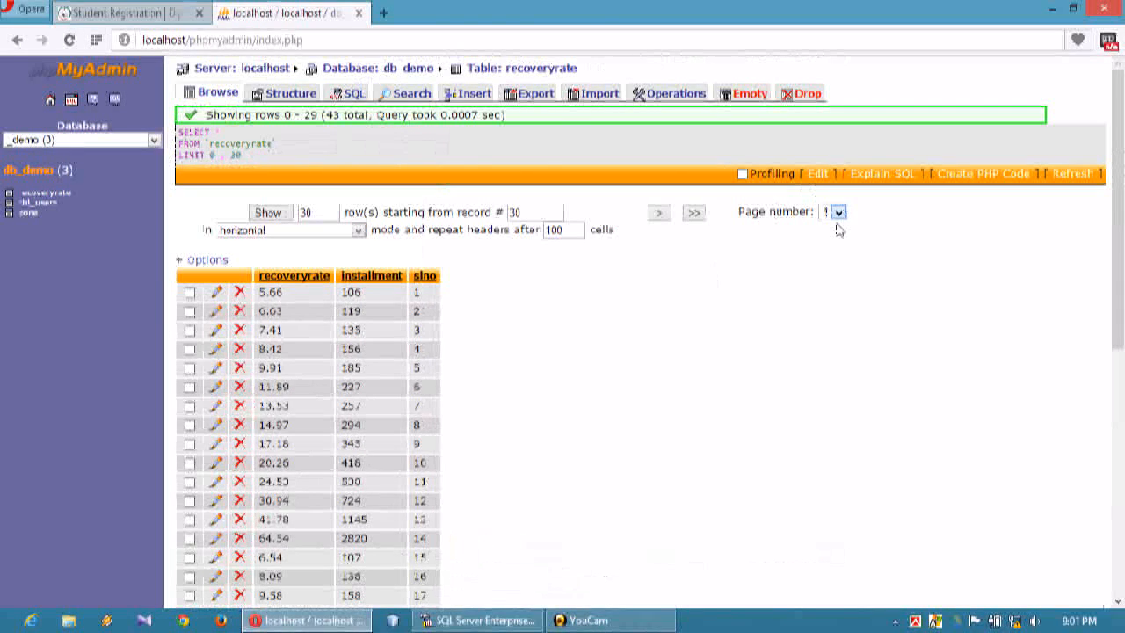
{"action": "left_click", "coordinate": [826, 234]}
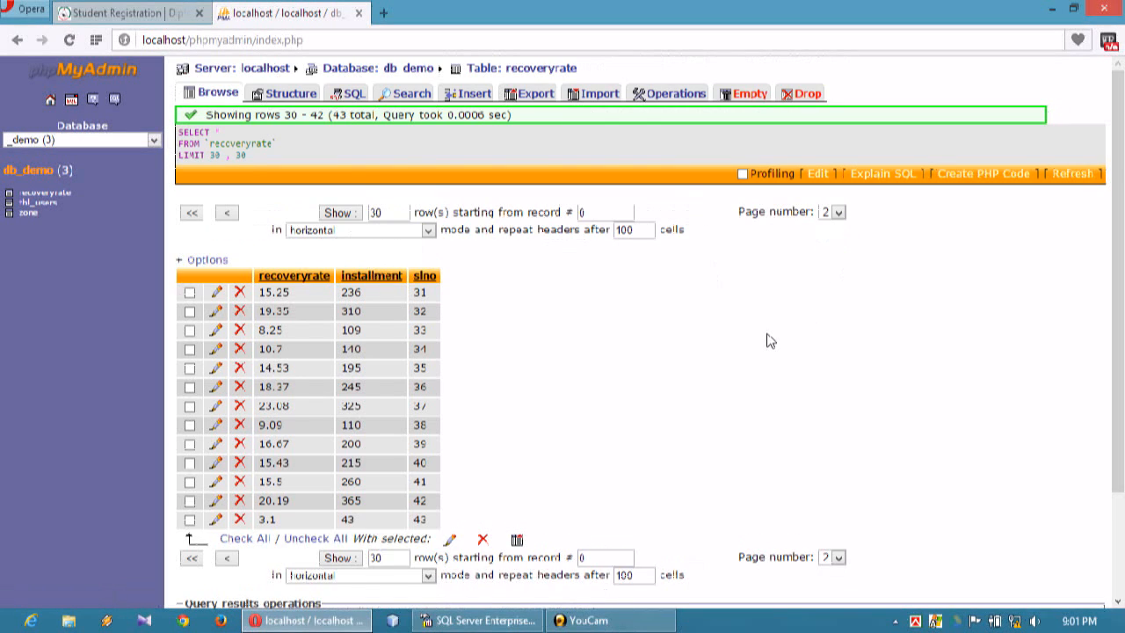
{"action": "scroll", "coordinate": [770, 341], "scroll_direction": "down", "scroll_amount": 2}
{"action": "scroll", "coordinate": [770, 341], "scroll_direction": "down", "scroll_amount": 1}
{"action": "scroll", "coordinate": [770, 341], "scroll_direction": "up", "scroll_amount": 3}
{"action": "left_click", "coordinate": [1052, 9]}
{"action": "right_click", "coordinate": [561, 199]}
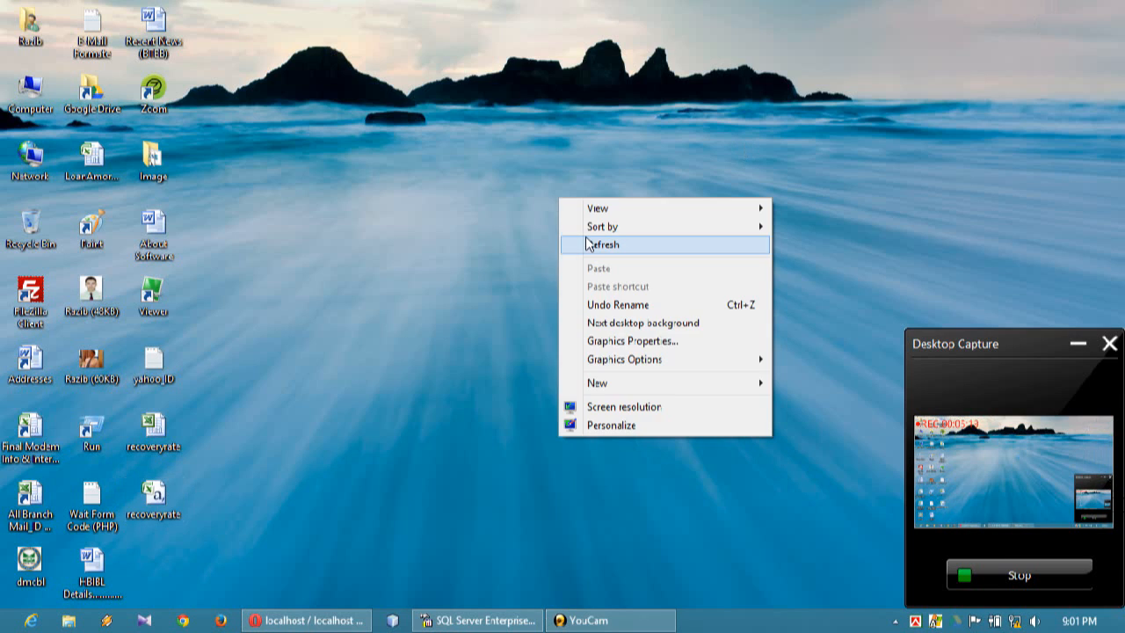